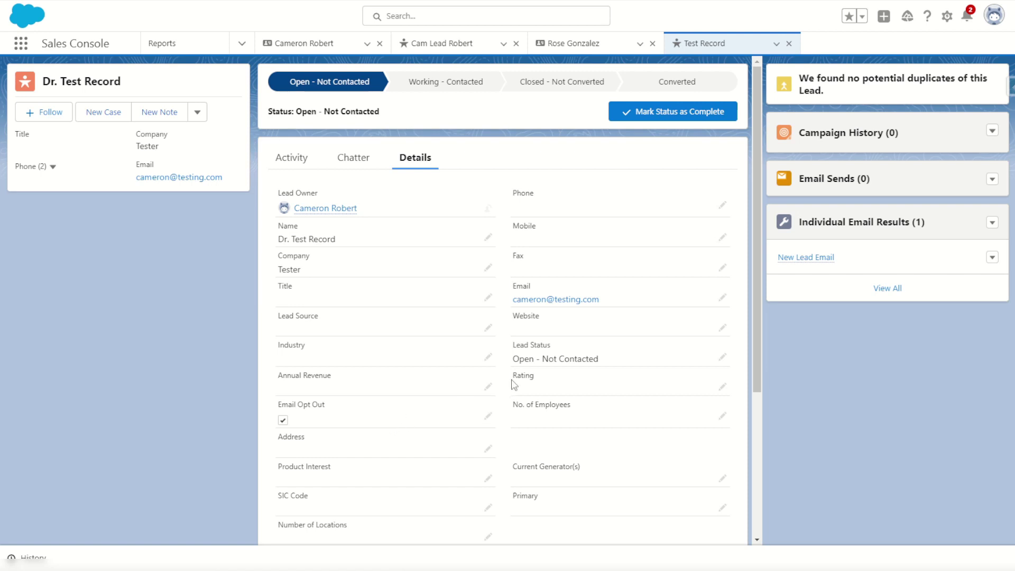
Step: Start a new custom field of type Checkbox on the Lead object from its object setup
click(947, 17)
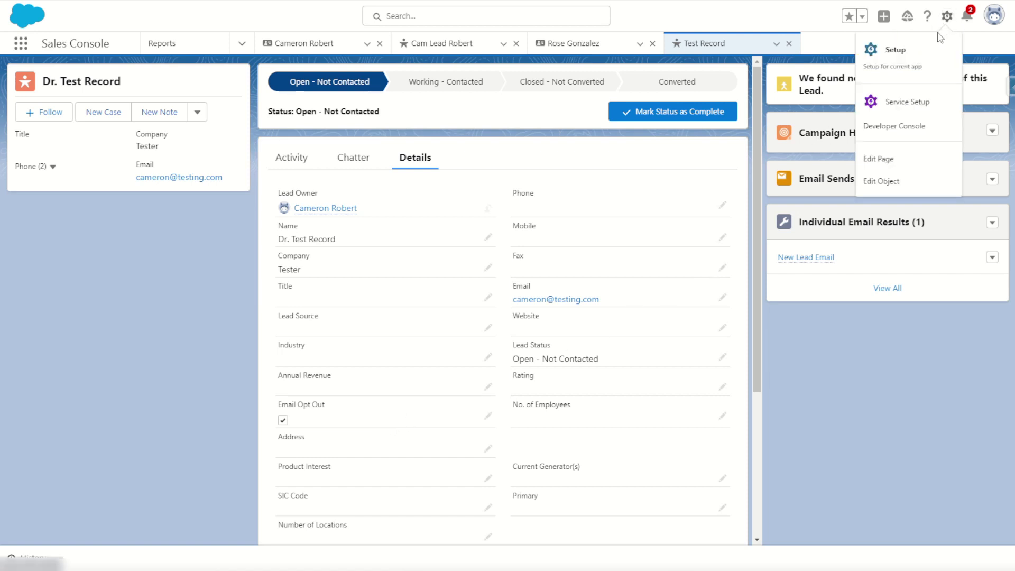
click(893, 183)
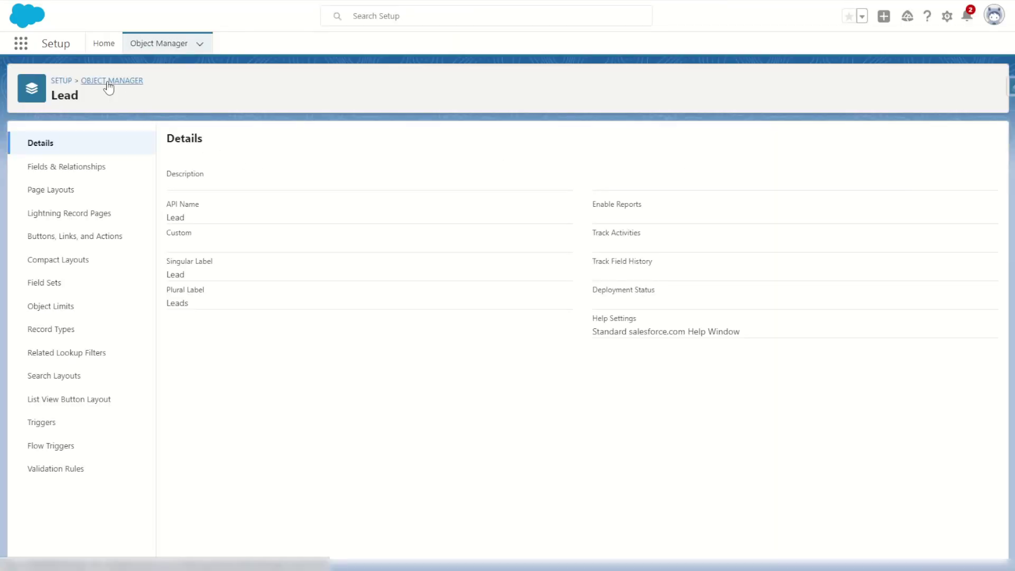
click(55, 175)
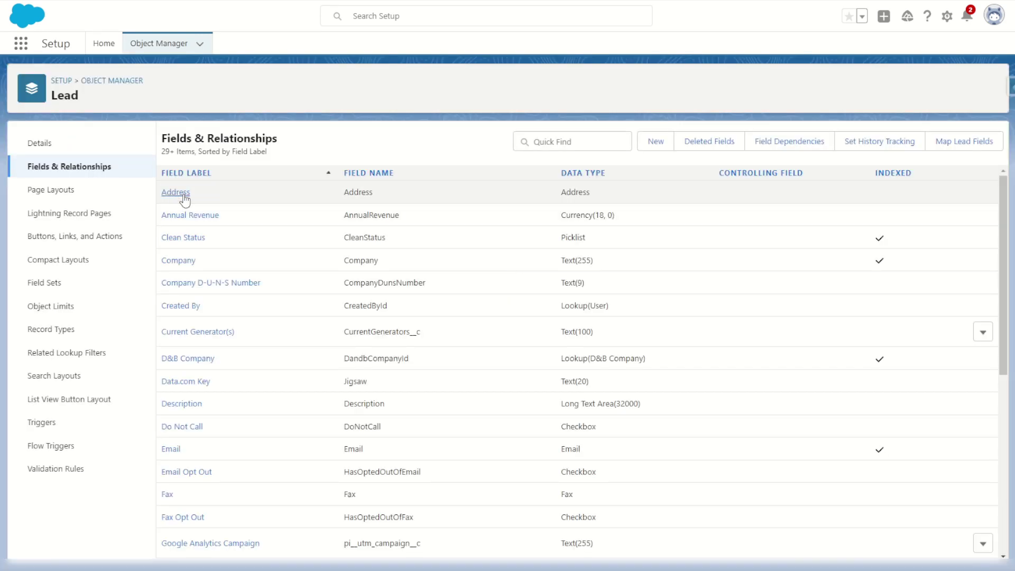
click(650, 144)
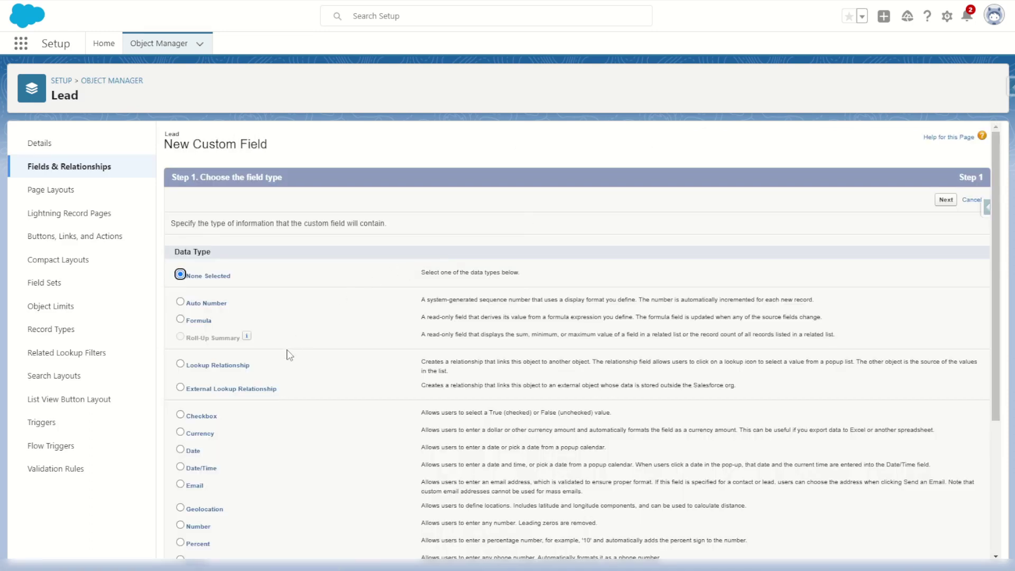
click(181, 417)
click(945, 203)
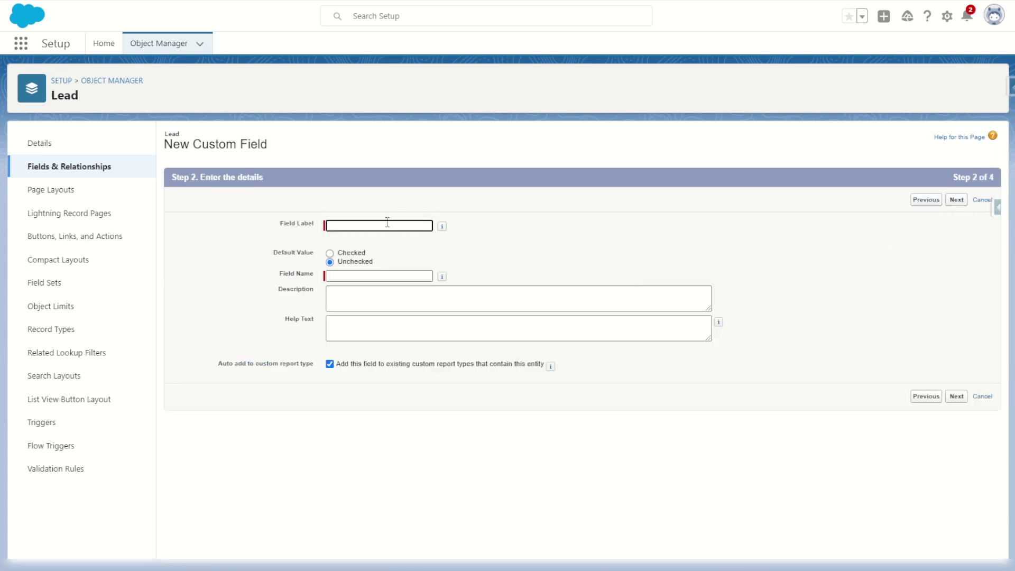
Step: Name the new checkbox field SFMC_SYNC, with Unchecked as its default value and no description or help text
text(SFMC_SYNC)
click(354, 266)
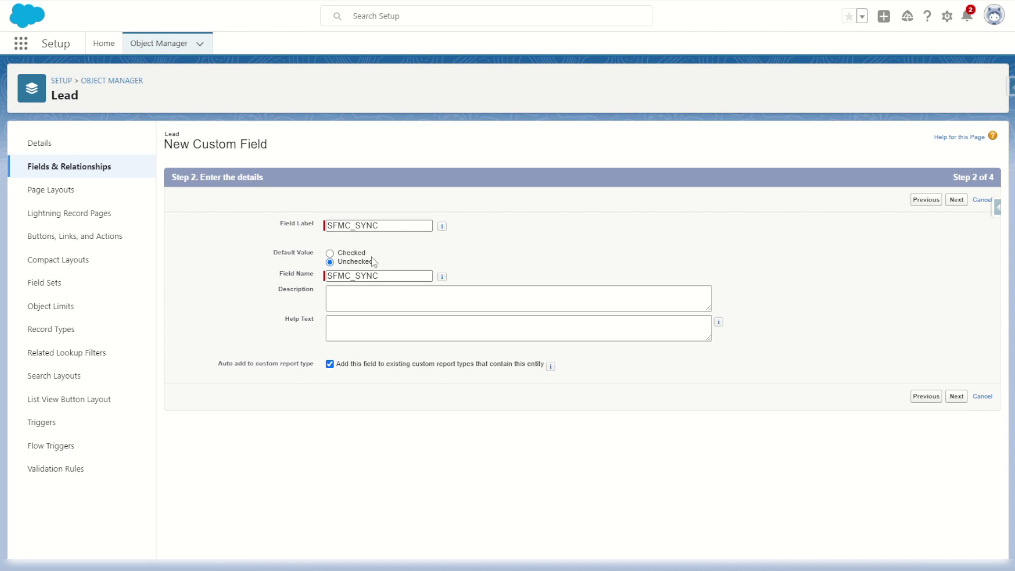
click(371, 304)
click(375, 328)
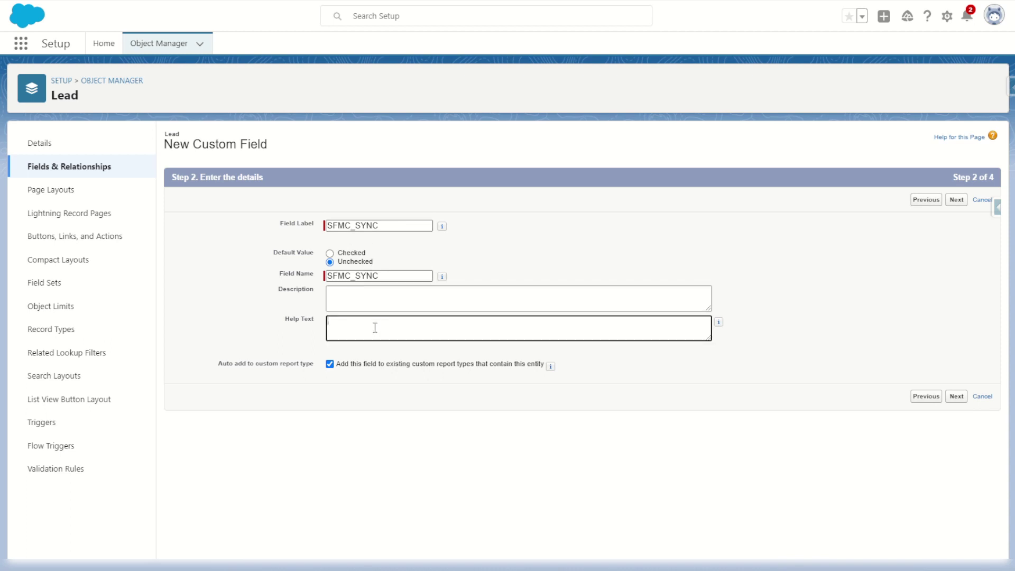
click(957, 398)
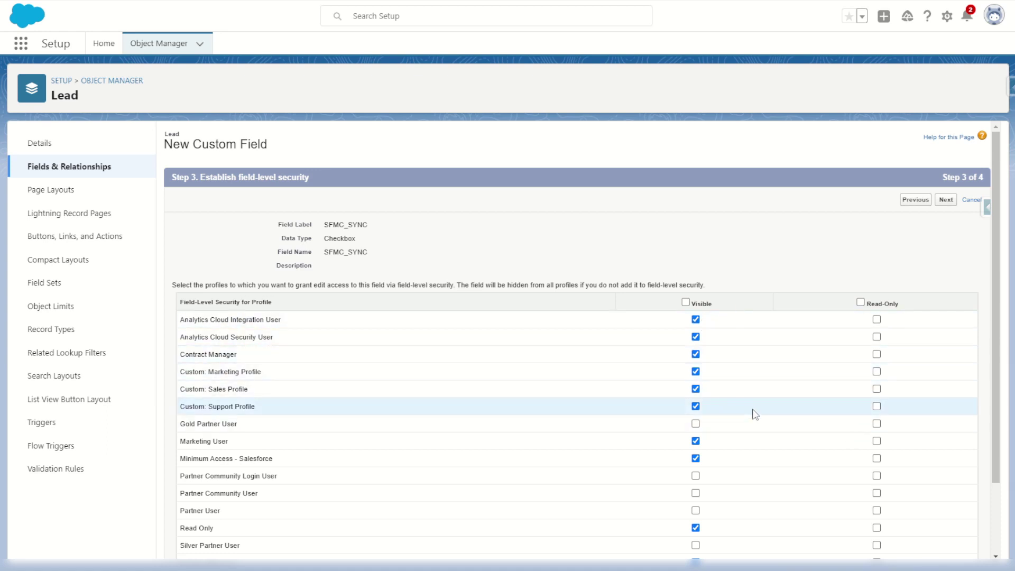
Step: Accept the default field-level security for SFMC_SYNC, include it on all four Lead page layouts, and save the field
scroll(704, 338, down, 2)
scroll(704, 359, up, 2)
click(946, 199)
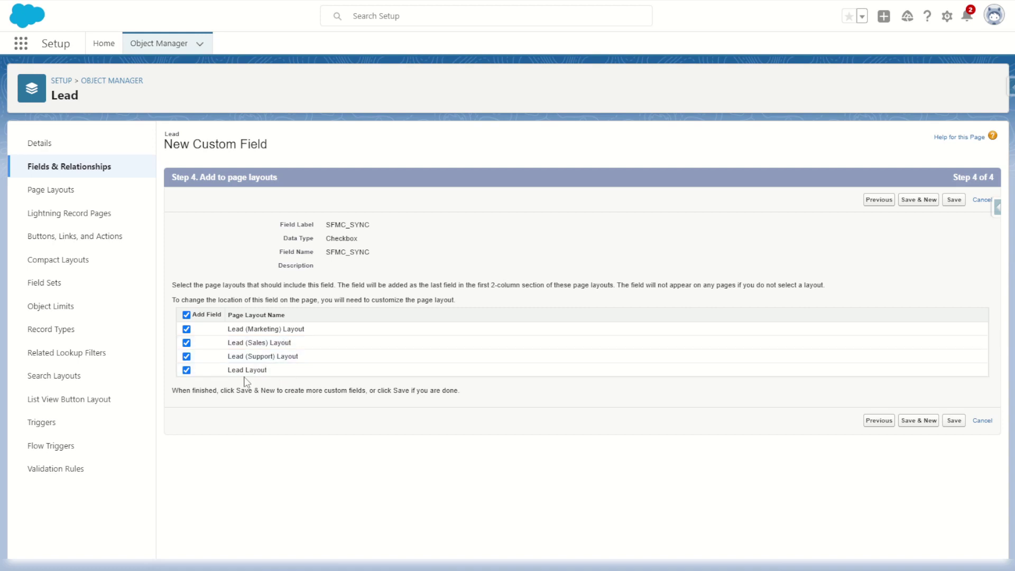
click(955, 421)
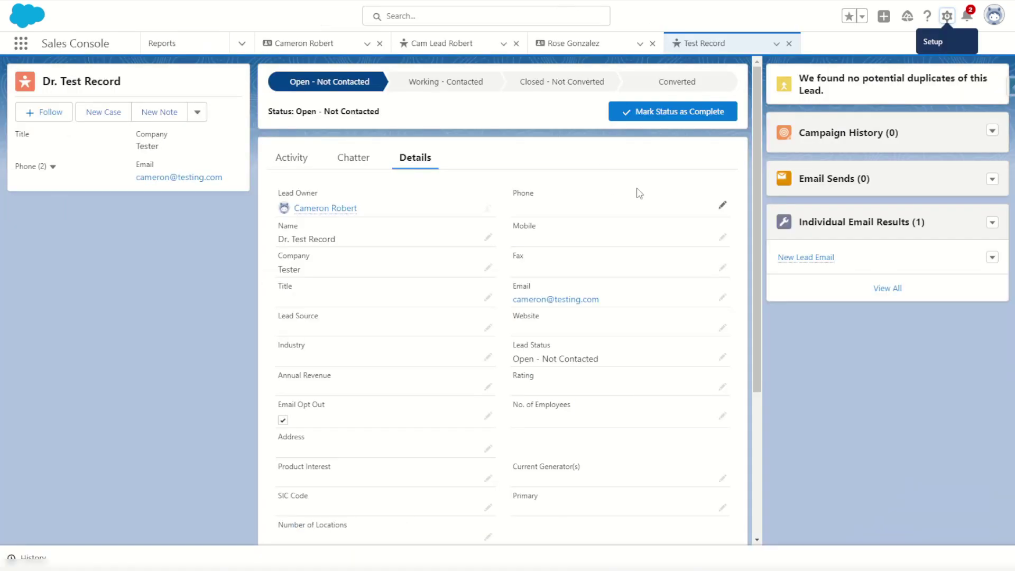
Step: Reload the test lead record, tick SFMC_SYNC in its details, and save the record
key(F5)
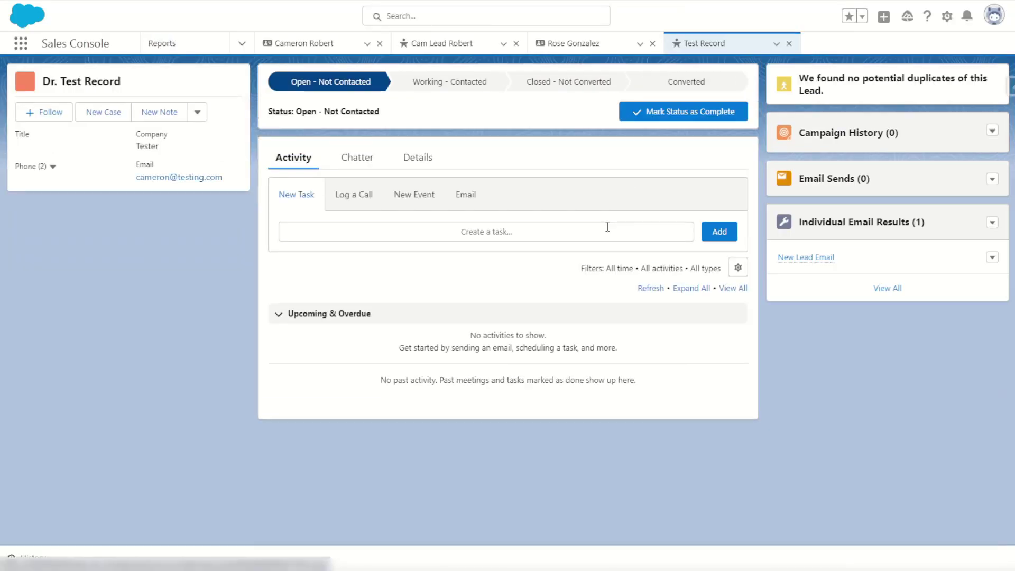
click(430, 162)
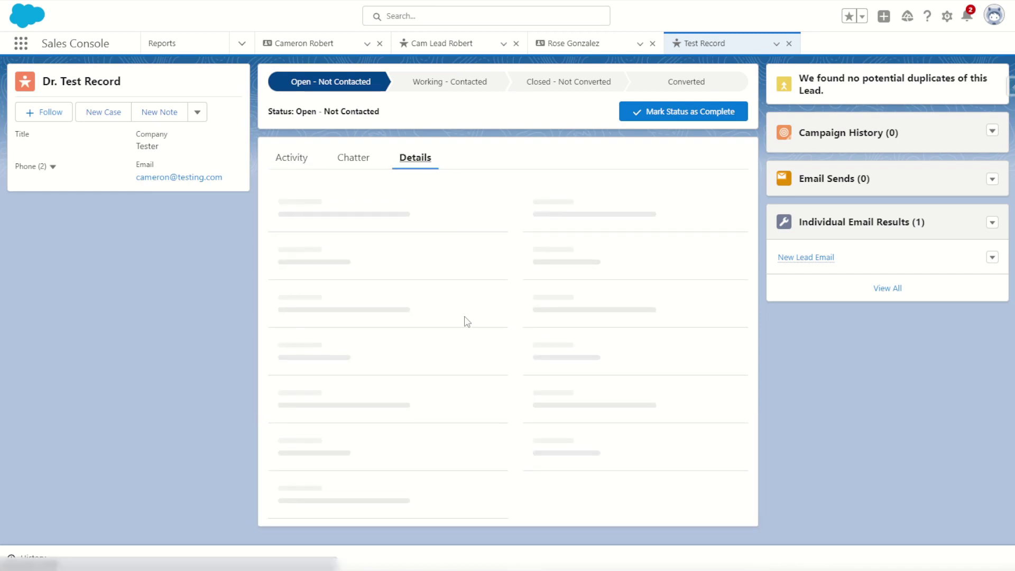
scroll(447, 339, down, 1)
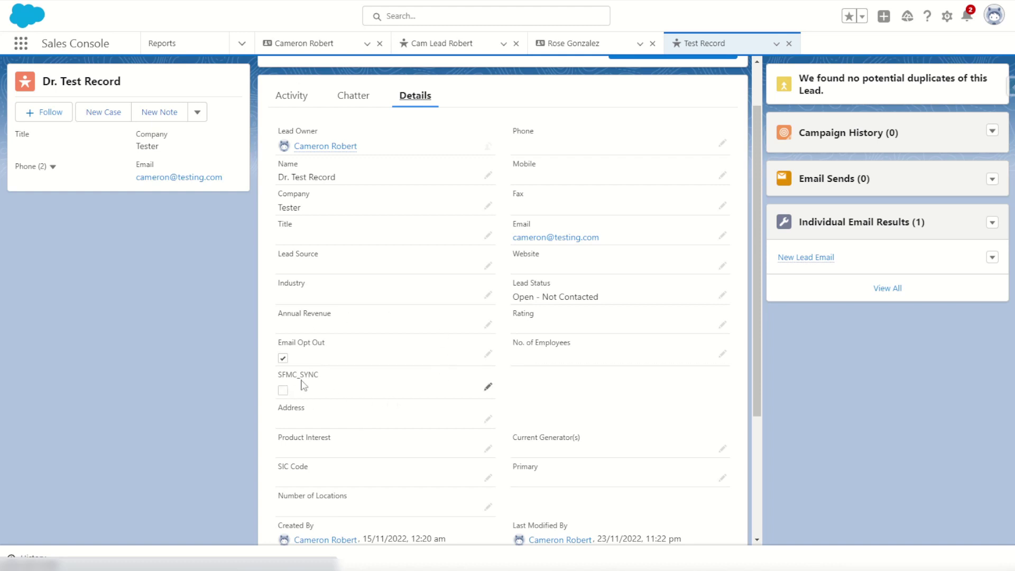
click(487, 387)
click(288, 379)
click(526, 518)
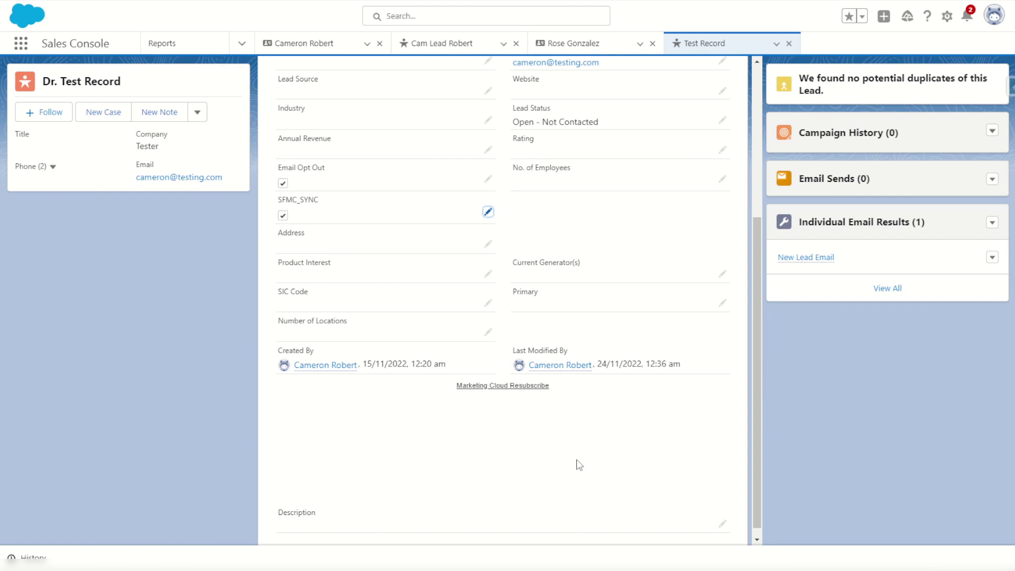
scroll(579, 465, up, 3)
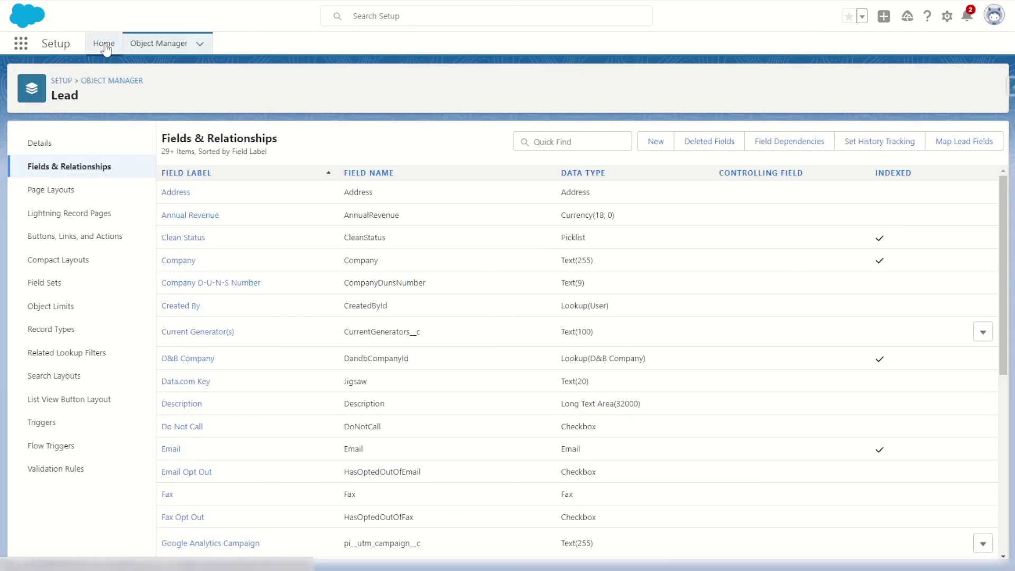
Step: Find Flows in Setup and create a new Record-Triggered Flow
click(104, 45)
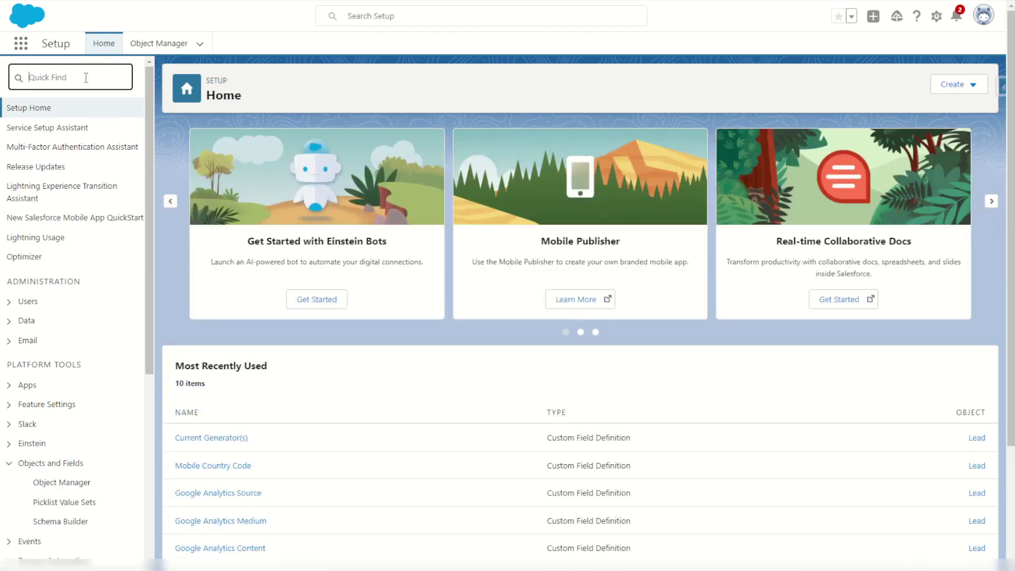
text(flow)
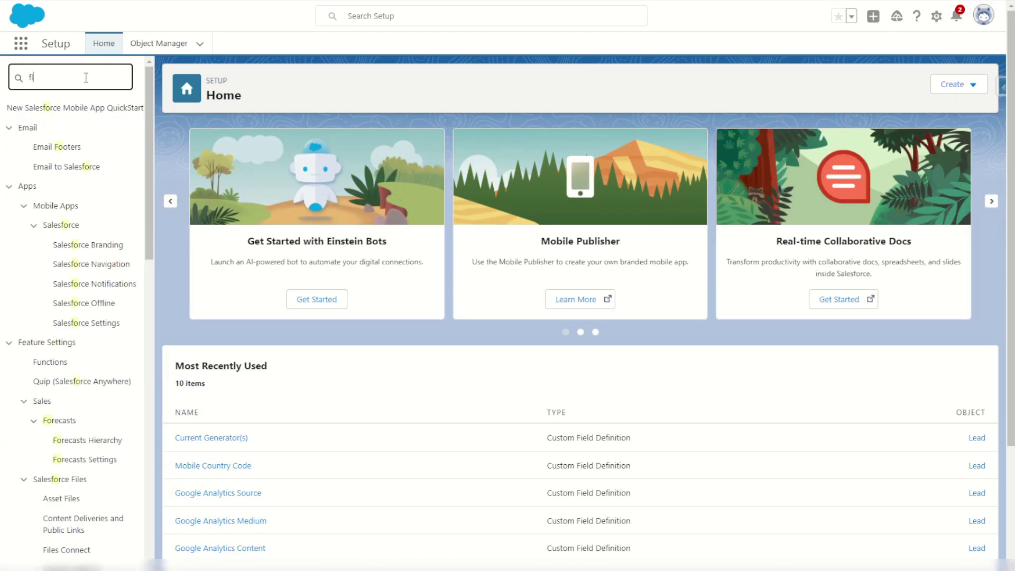
click(47, 207)
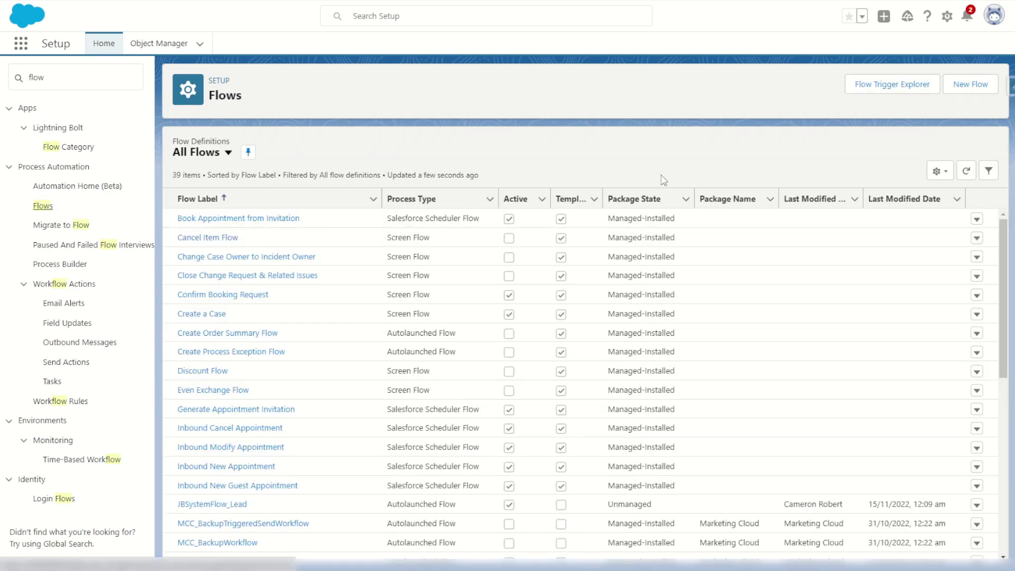
click(976, 90)
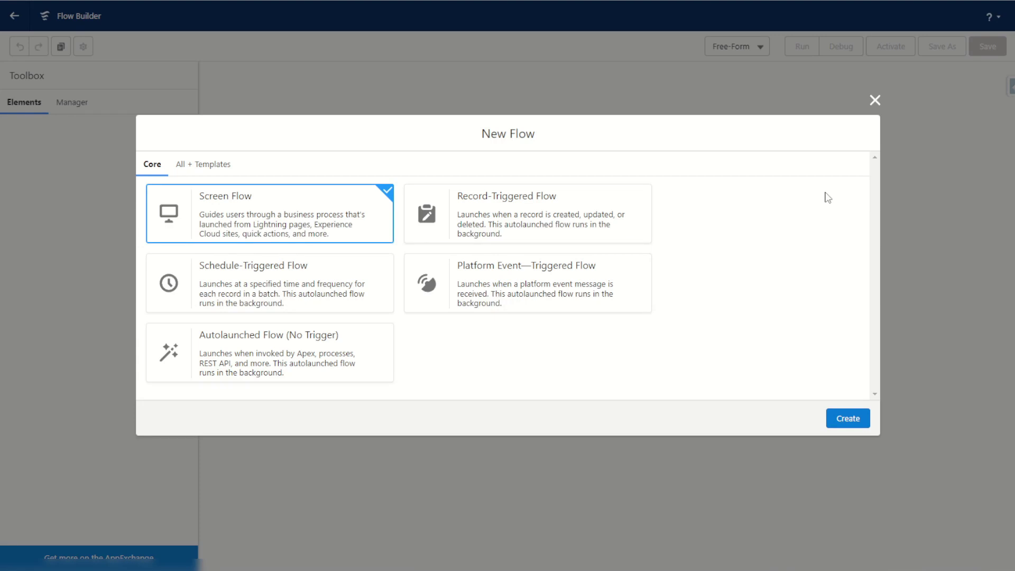
click(553, 217)
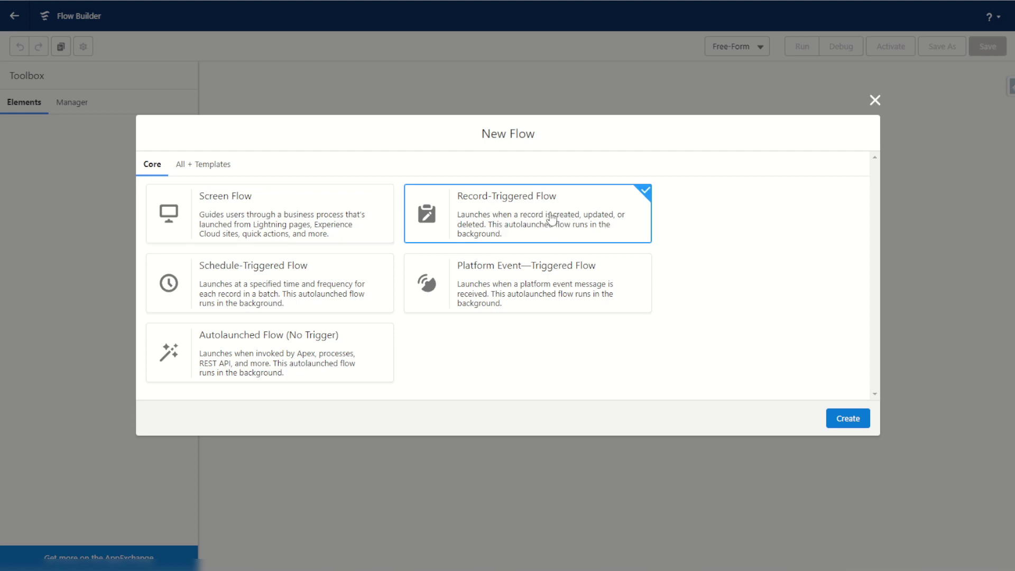
click(854, 420)
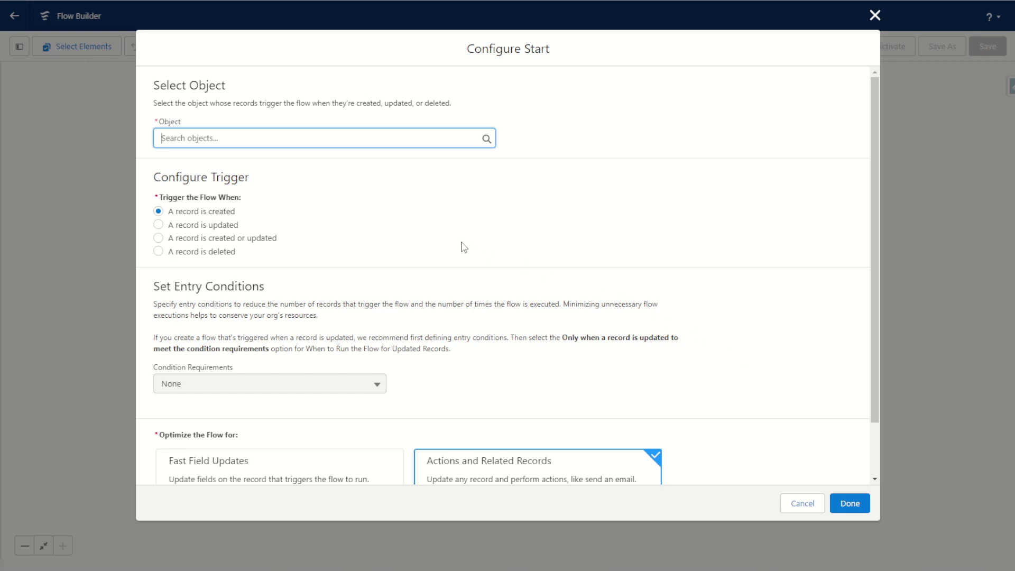
Step: Configure the flow start for the Lead object, triggered when a record is created or updated and optimized for Fast Field Updates
click(263, 139)
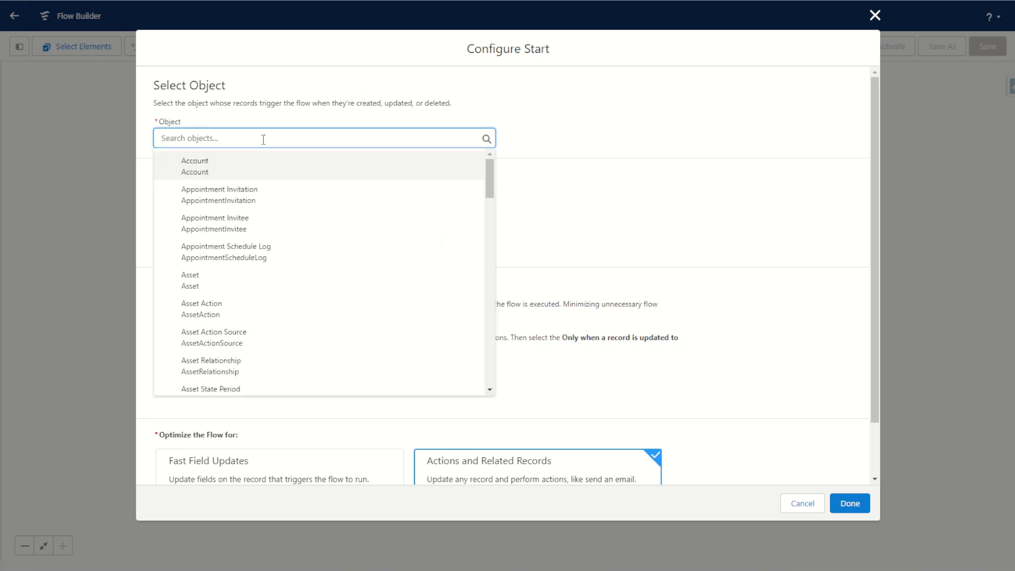
text(lea)
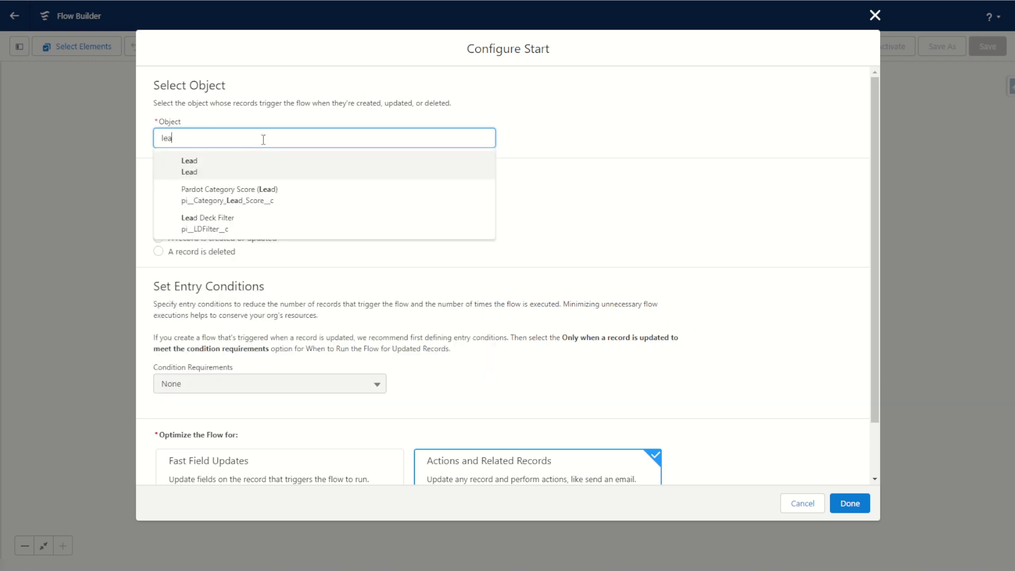
click(224, 165)
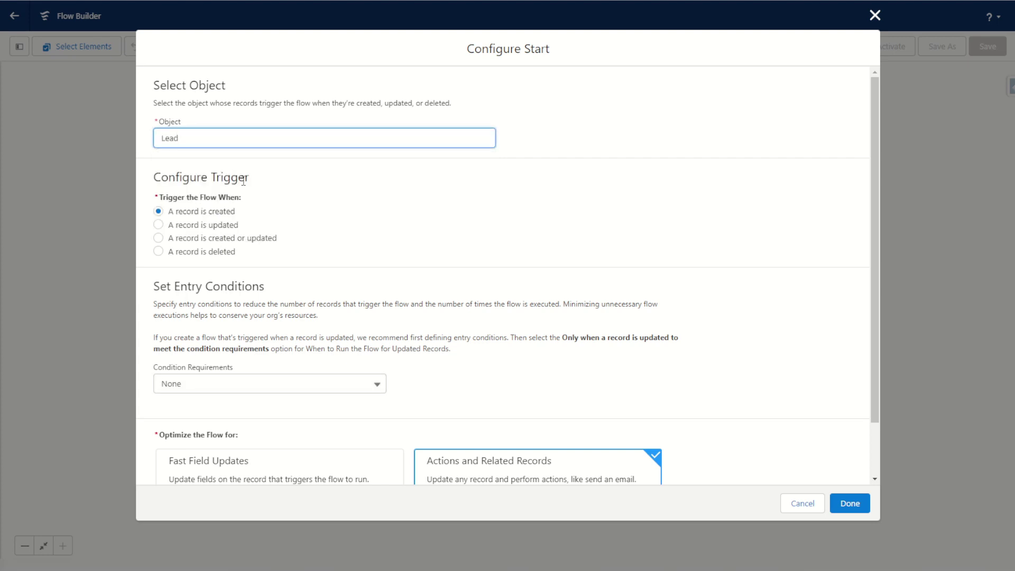
click(219, 241)
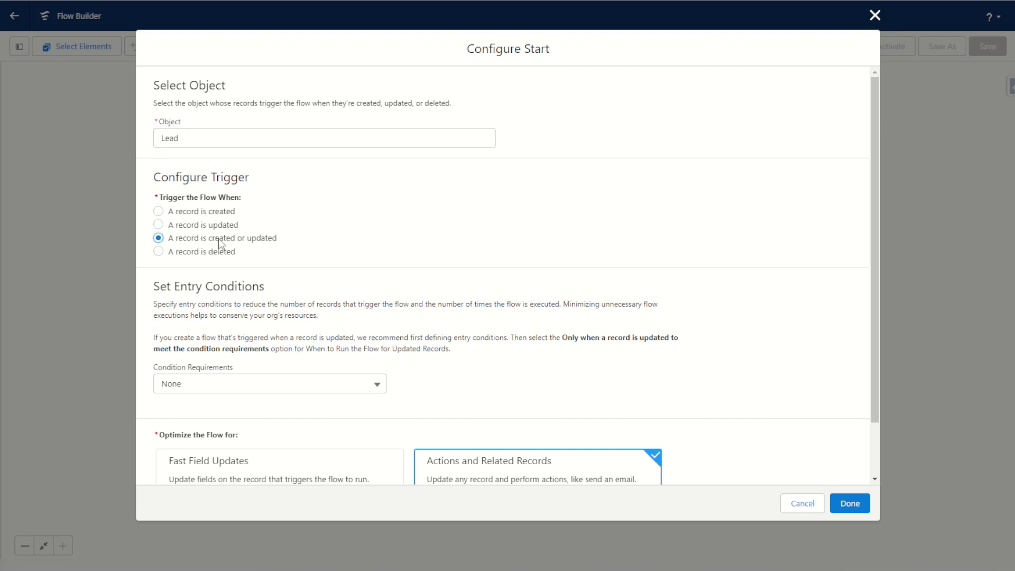
scroll(432, 249, down, 1)
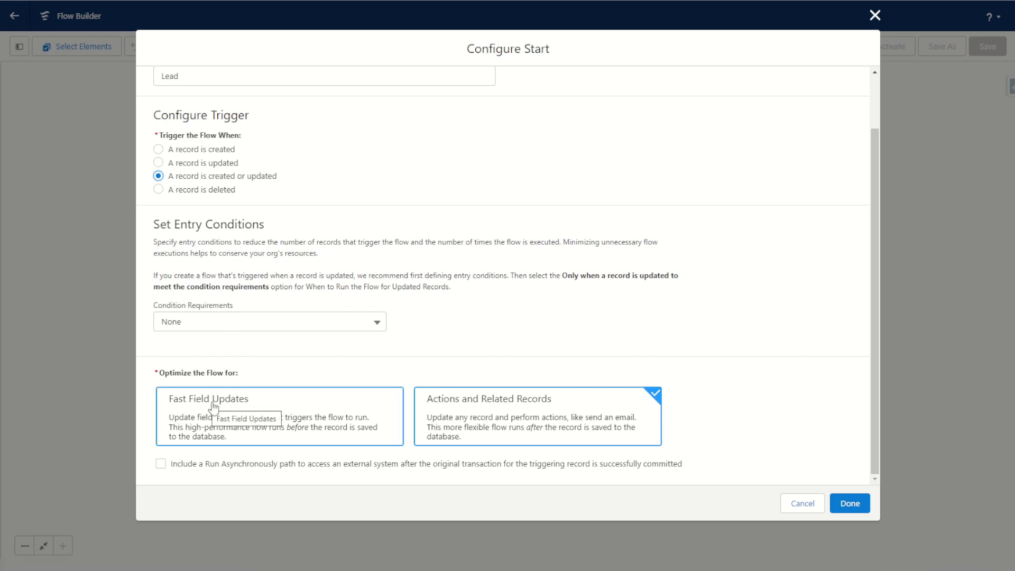
click(312, 437)
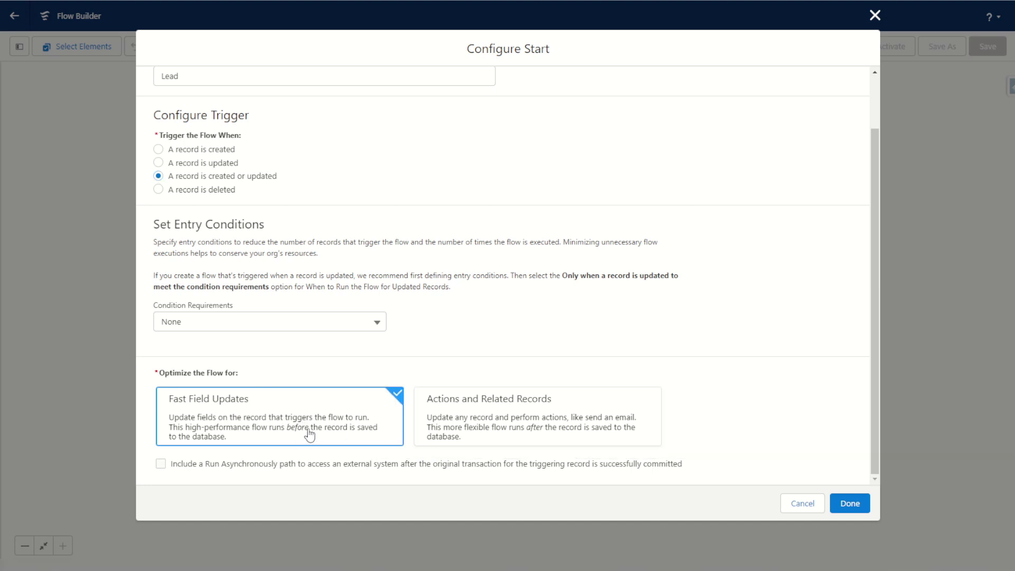
click(855, 502)
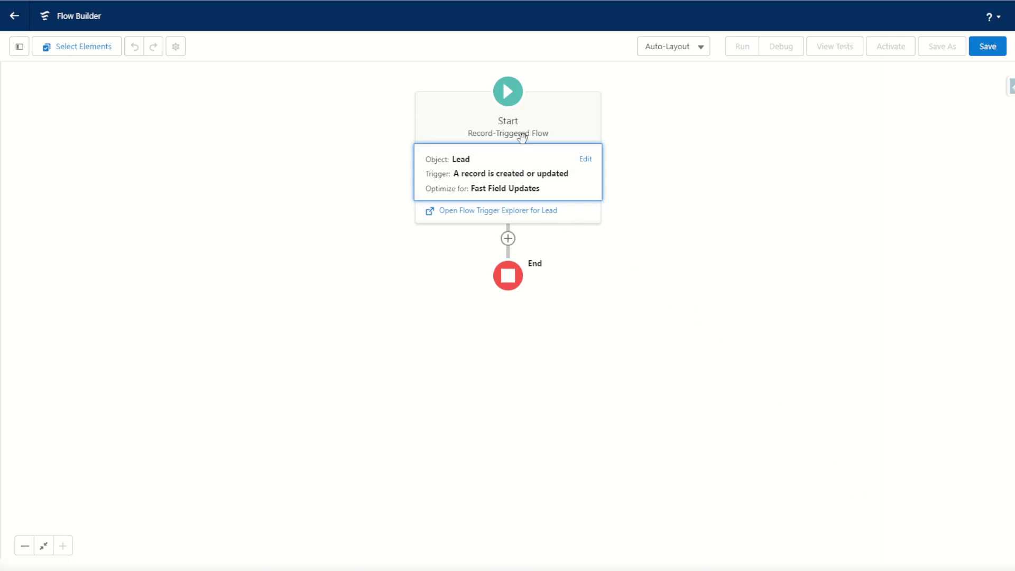
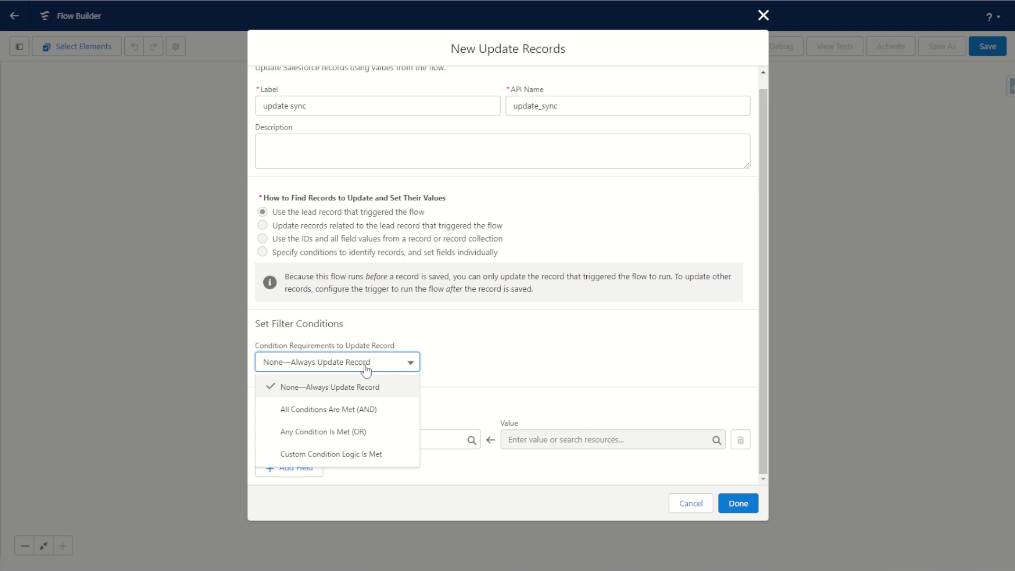
Step: Require all conditions to be met for the record update and add the condition Email Is Null False
click(374, 415)
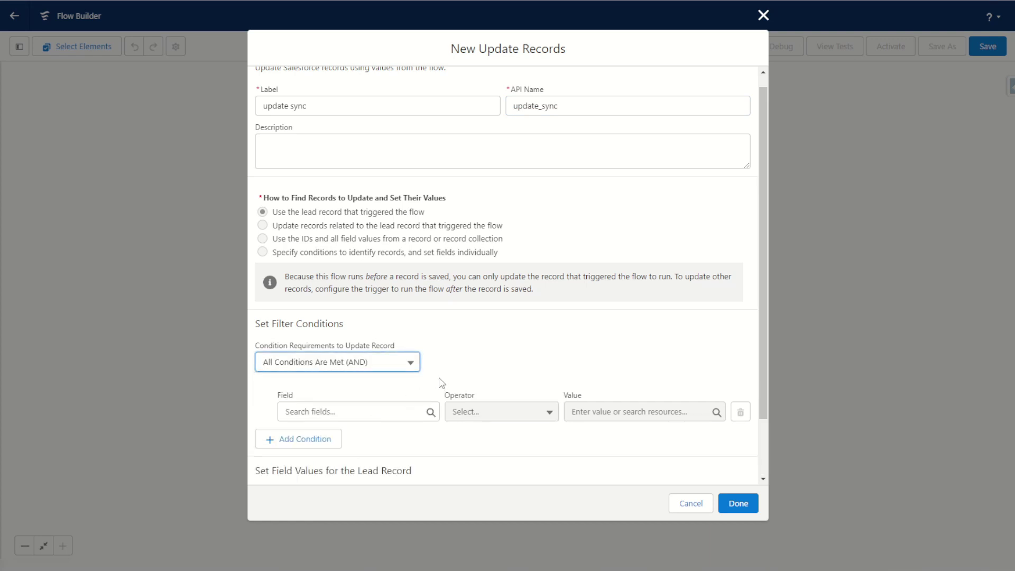
scroll(448, 370, down, 2)
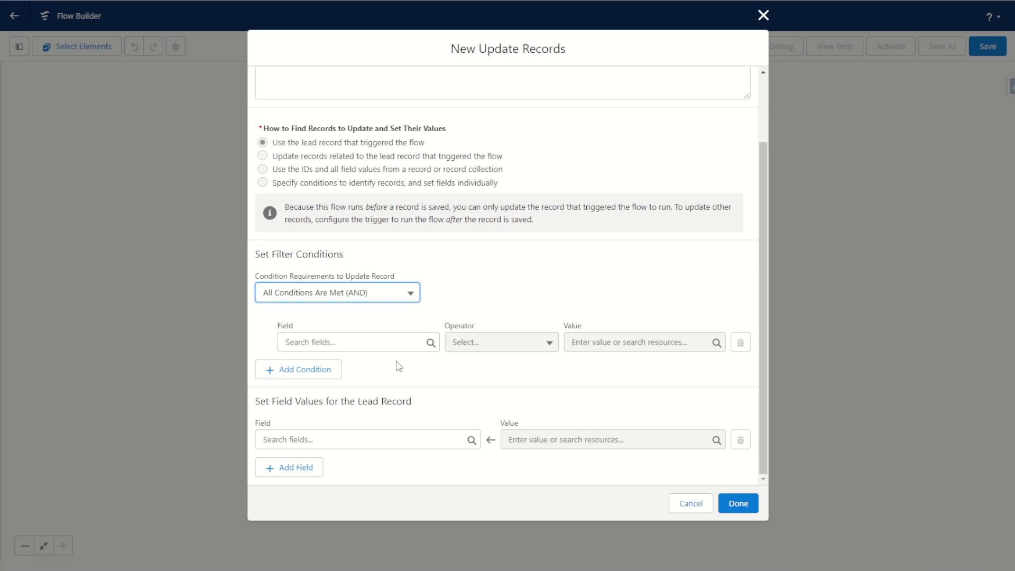
click(363, 341)
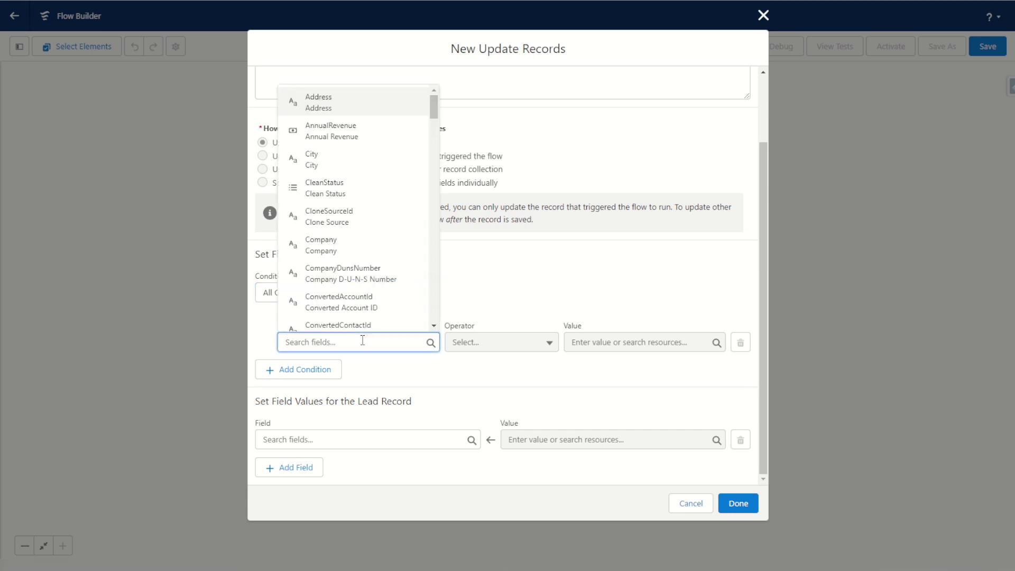
text(emai)
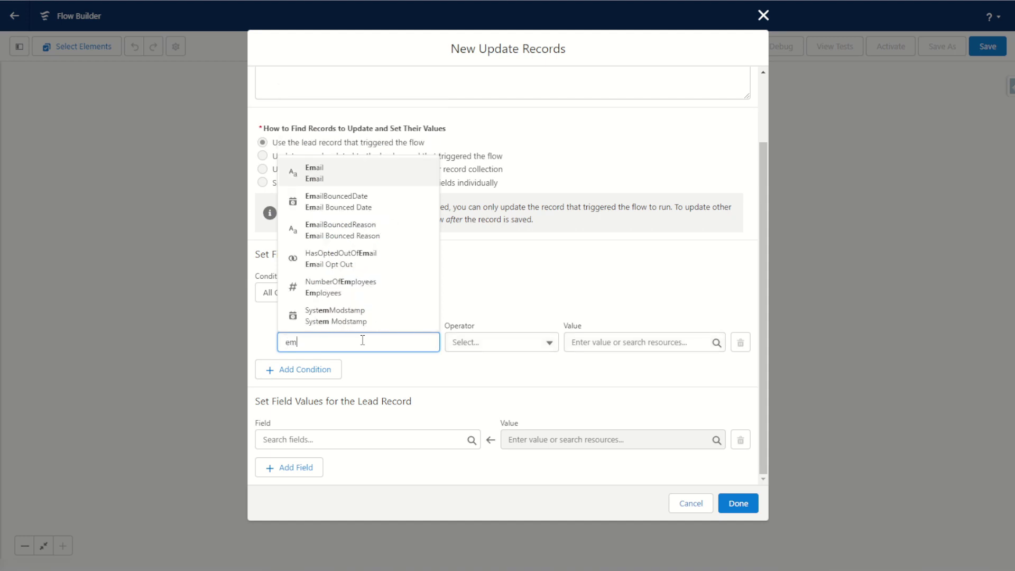
click(351, 231)
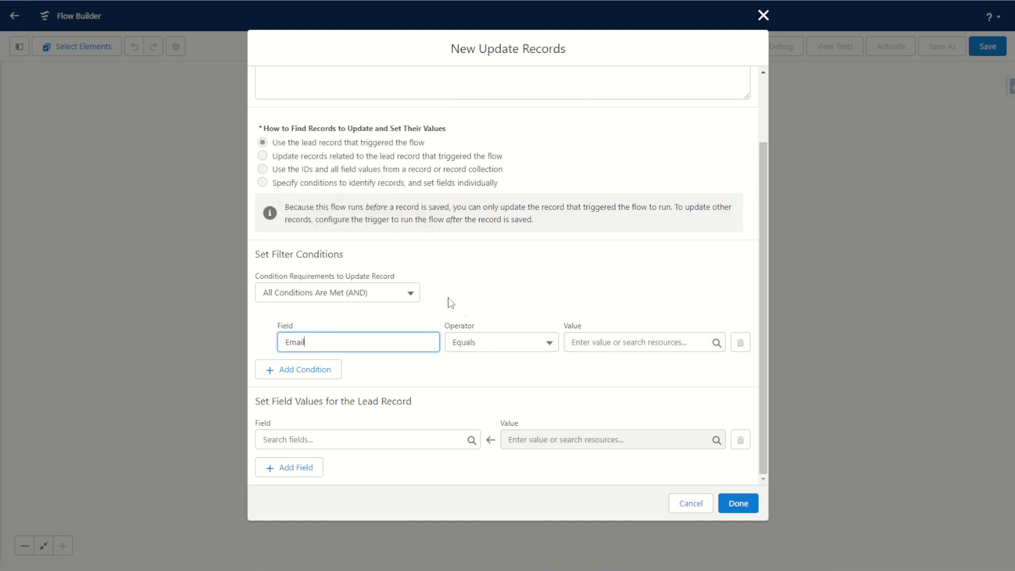
click(492, 345)
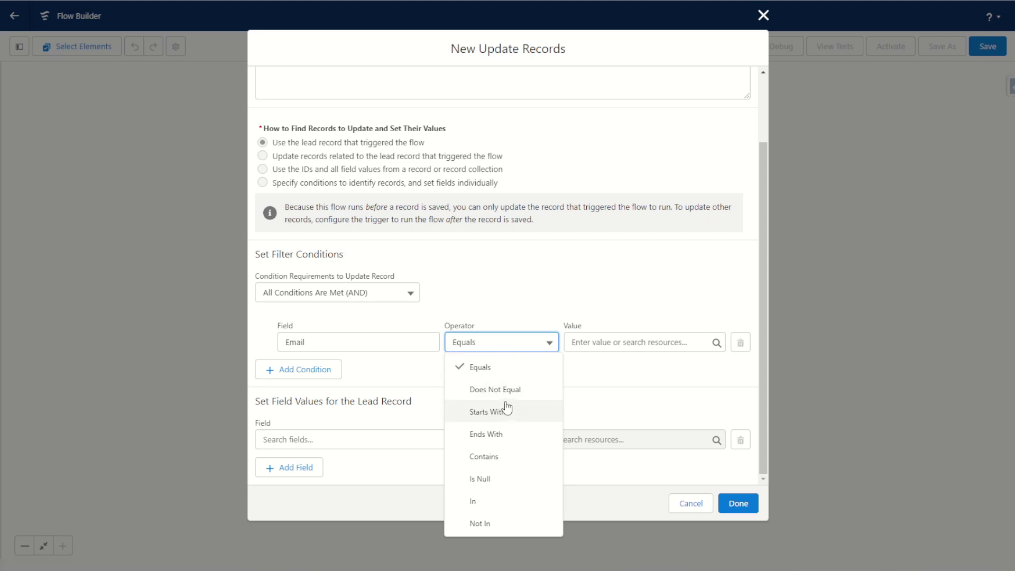
click(506, 478)
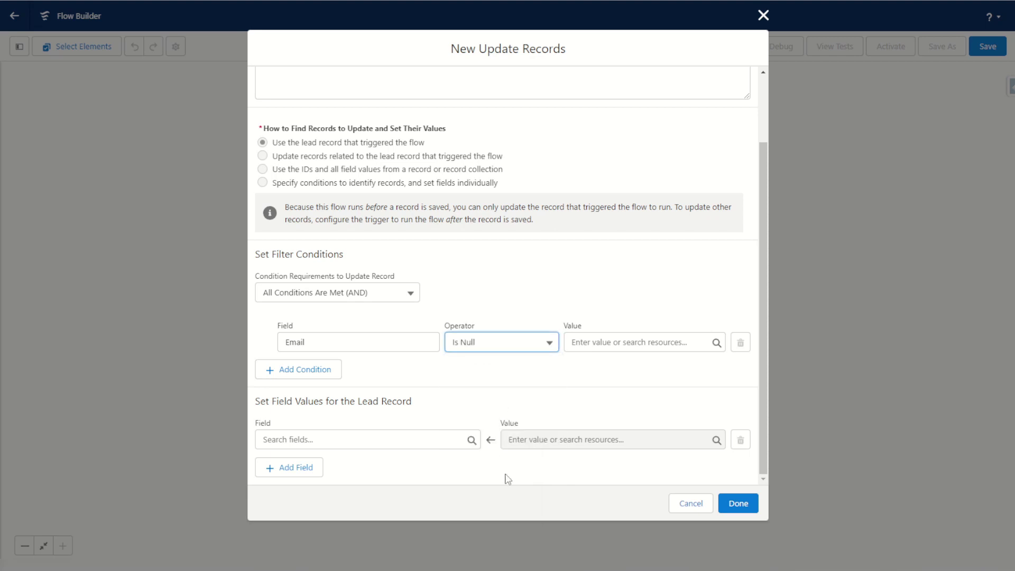
click(599, 342)
click(630, 151)
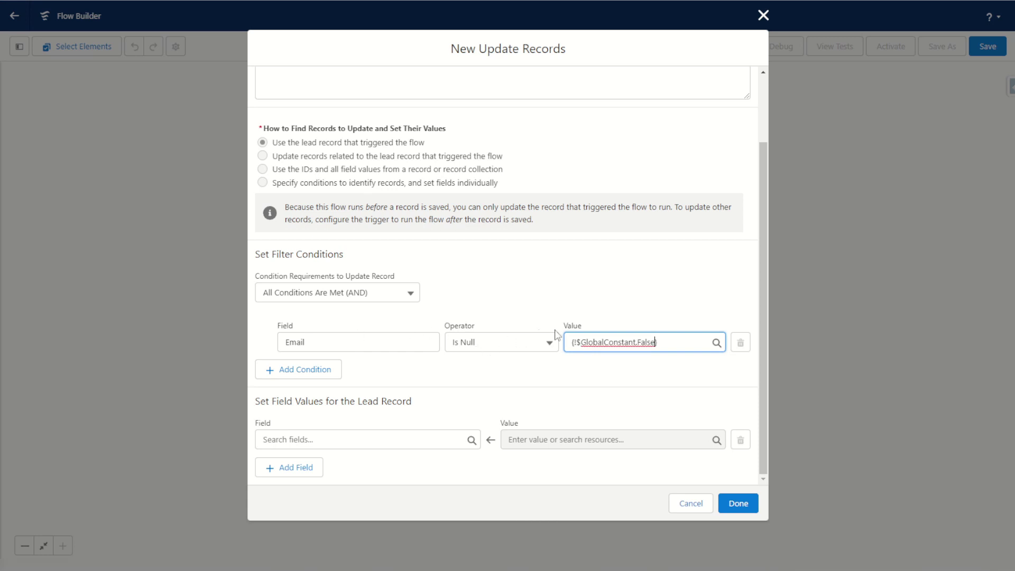
Step: Add a second filter condition requiring HasOptedOutOfEmail Equals False
click(297, 369)
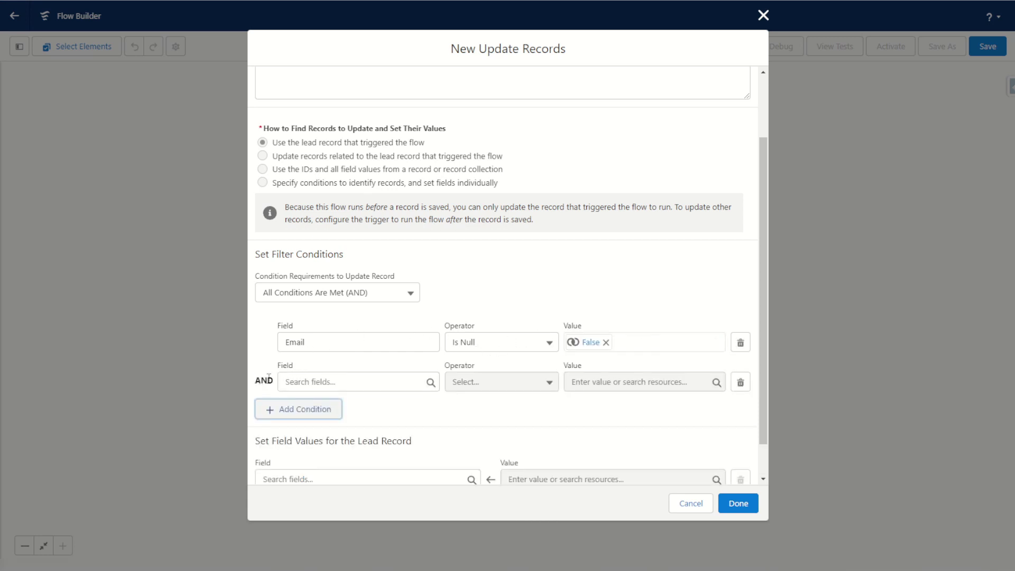
click(330, 380)
text(email)
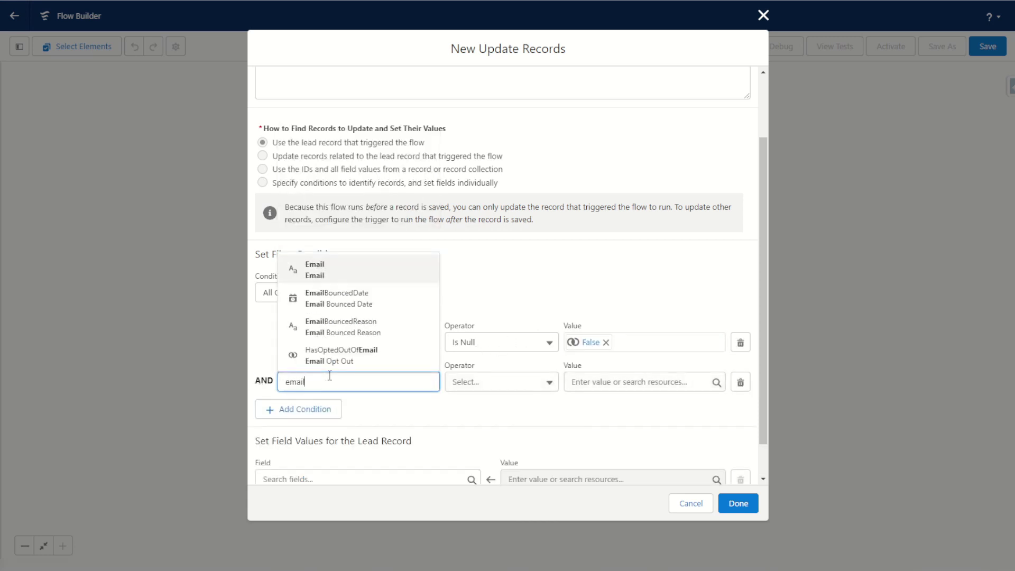
click(341, 359)
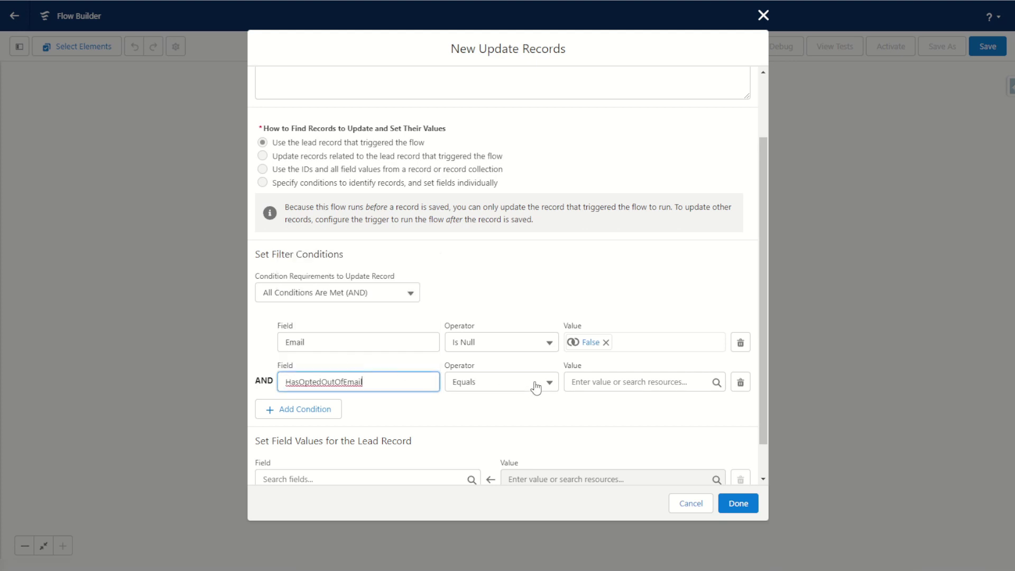
click(586, 380)
click(639, 189)
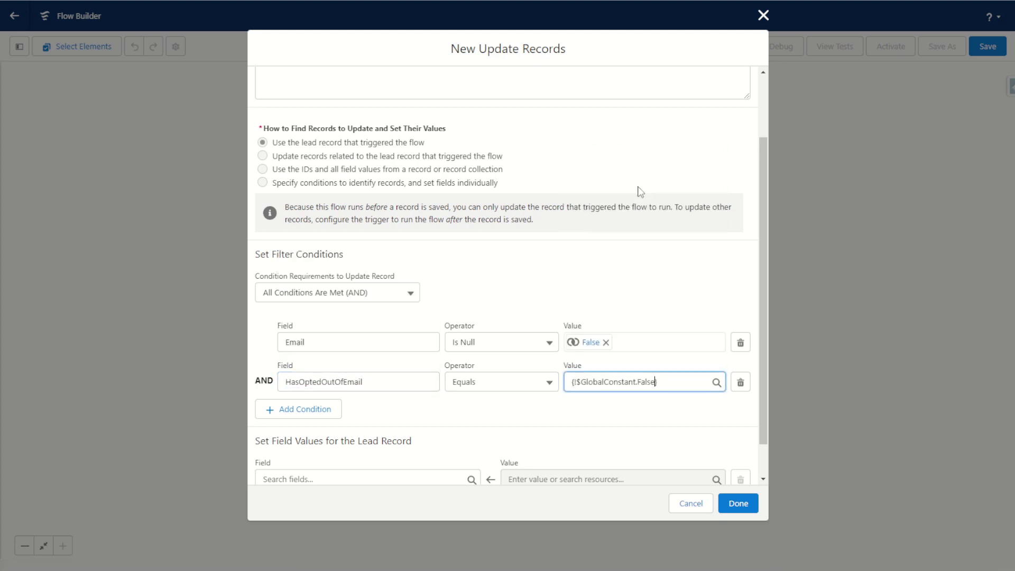
key(BackSpace)
text(})
Step: Set the lead field SFMC_SYNC__c to the global constant True and finish the update sync element
scroll(397, 363, down, 1)
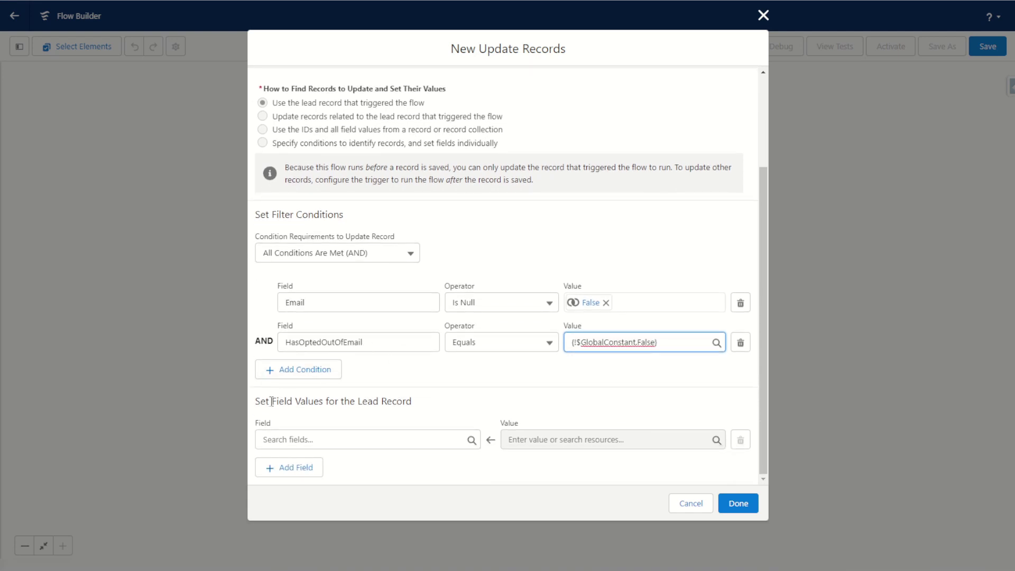
click(393, 439)
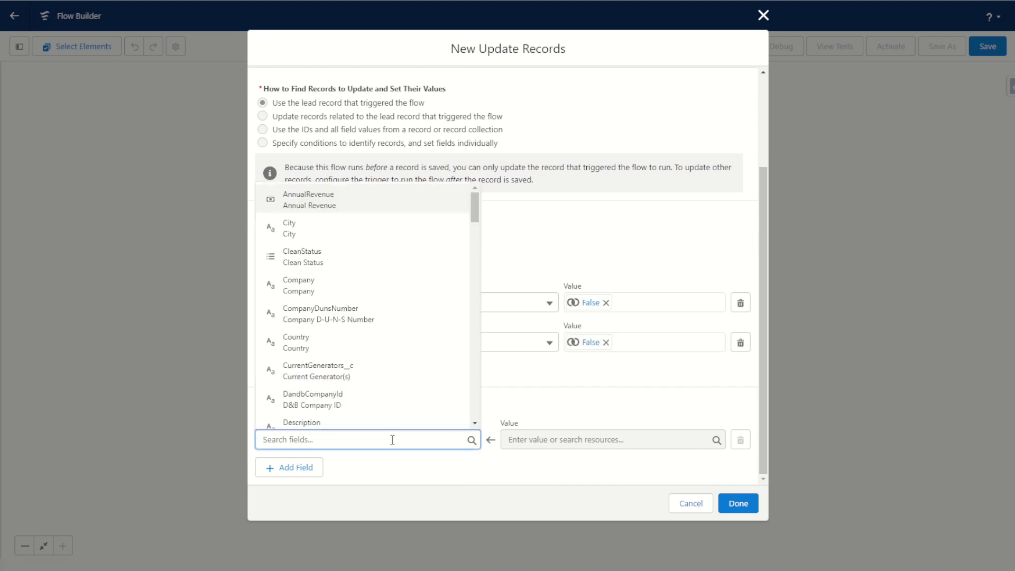
text(syn)
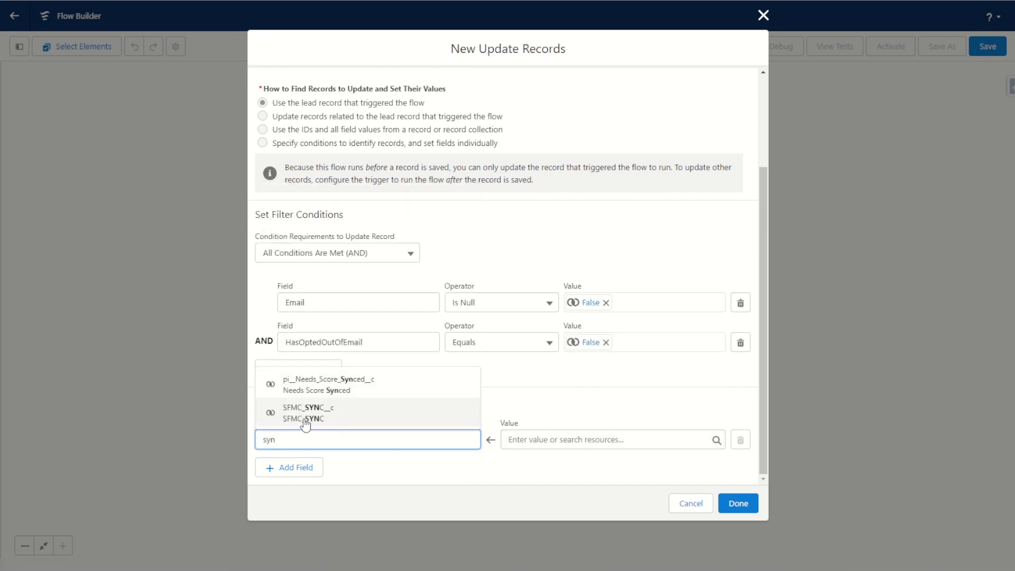
click(335, 421)
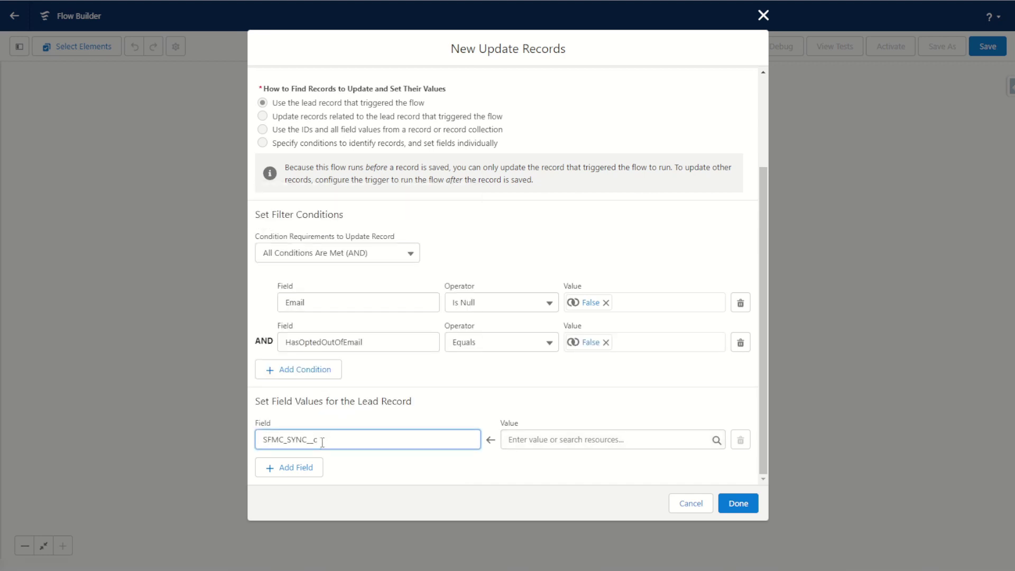
click(559, 441)
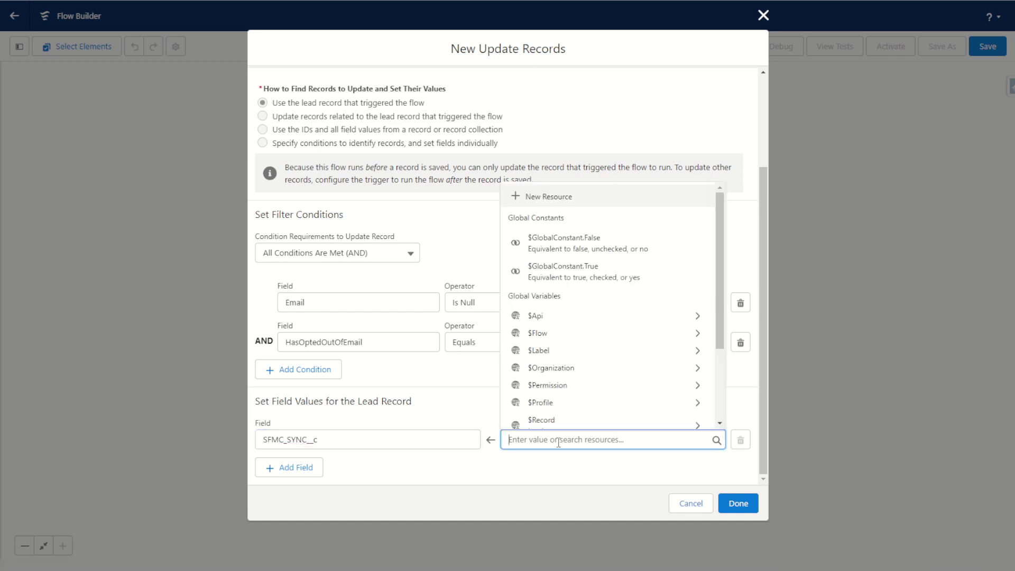
click(612, 275)
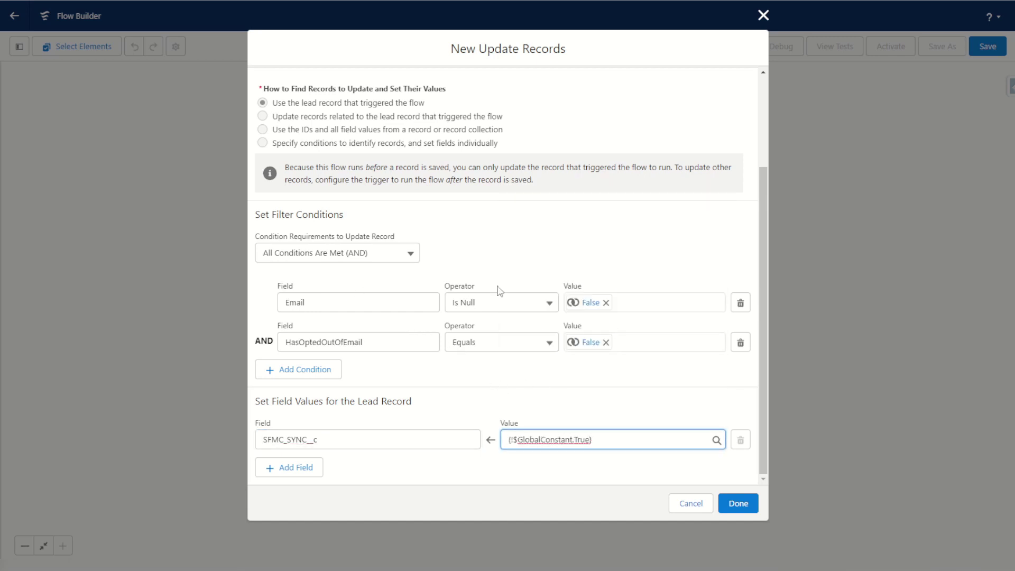
key(BackSpace)
click(739, 505)
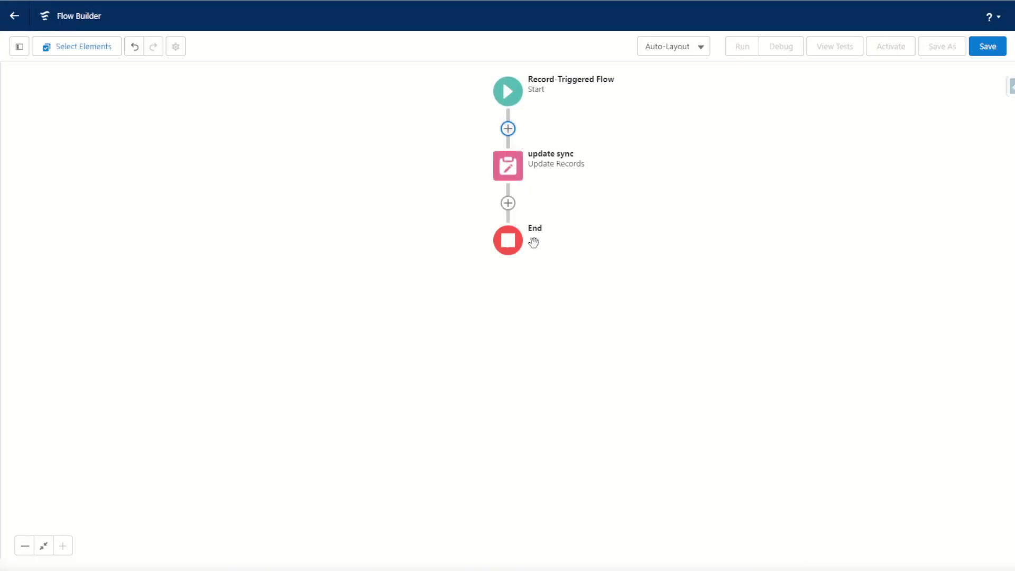
Step: Save the flow with the label "lead sfmc sync" and activate it
click(989, 47)
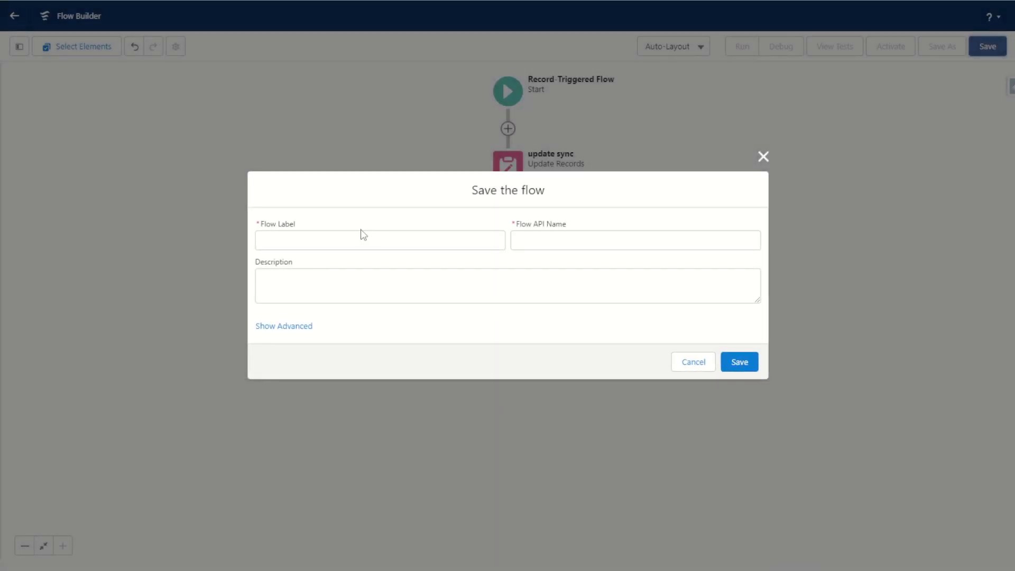
click(346, 237)
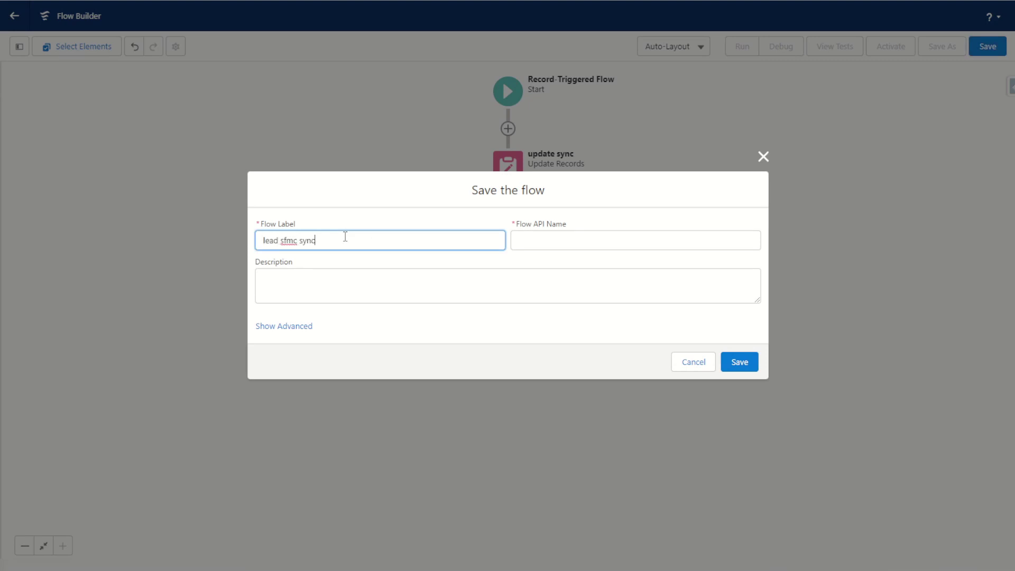
click(617, 237)
click(740, 361)
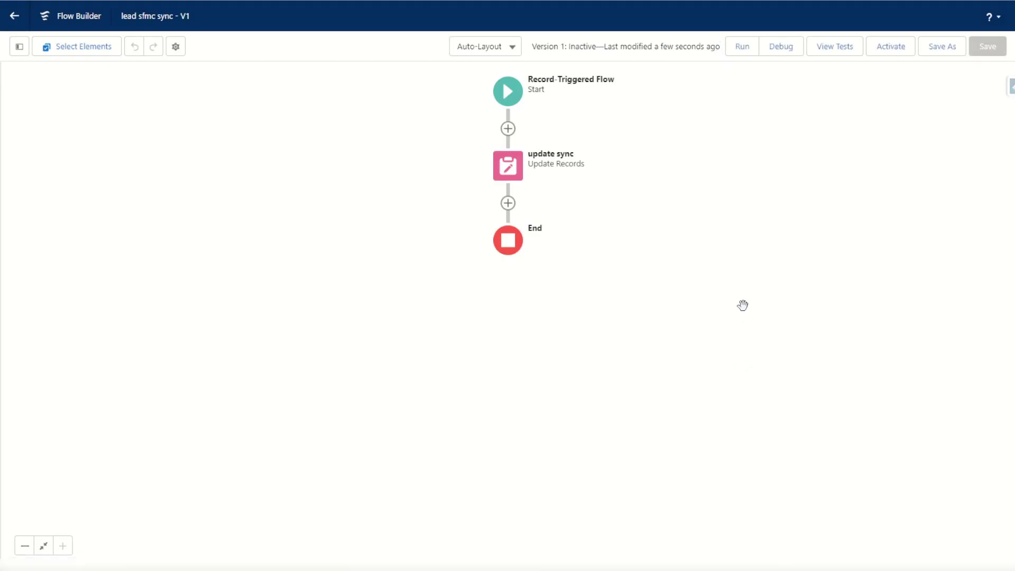
click(894, 51)
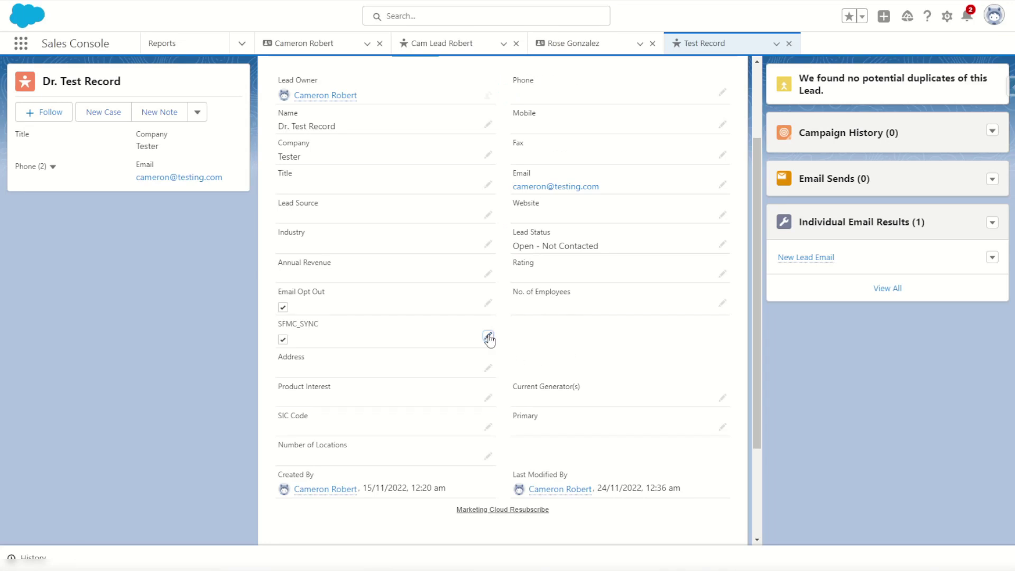
Step: Untick SFMC_SYNC on the test lead record and save the record
click(490, 339)
click(288, 341)
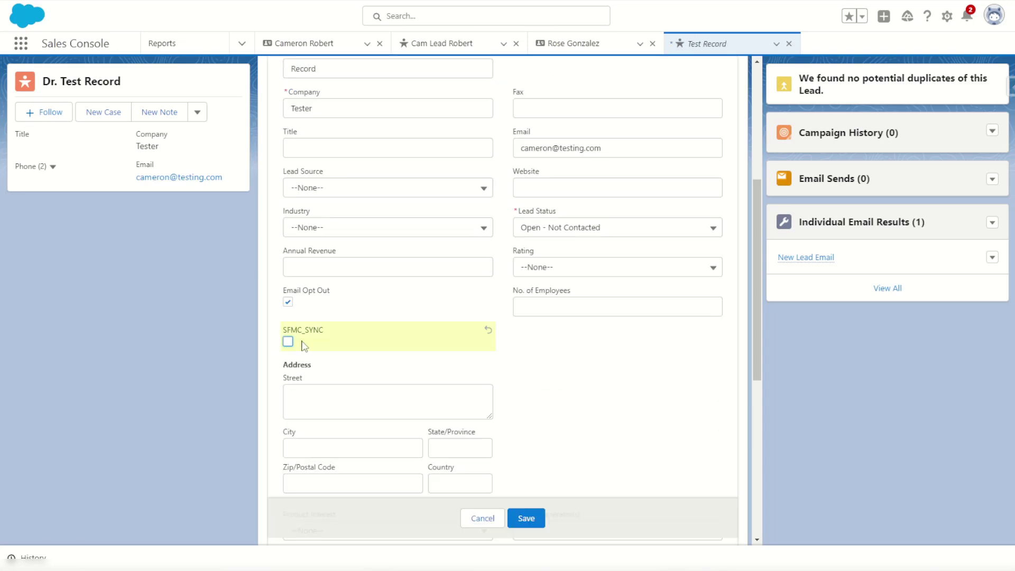
click(530, 526)
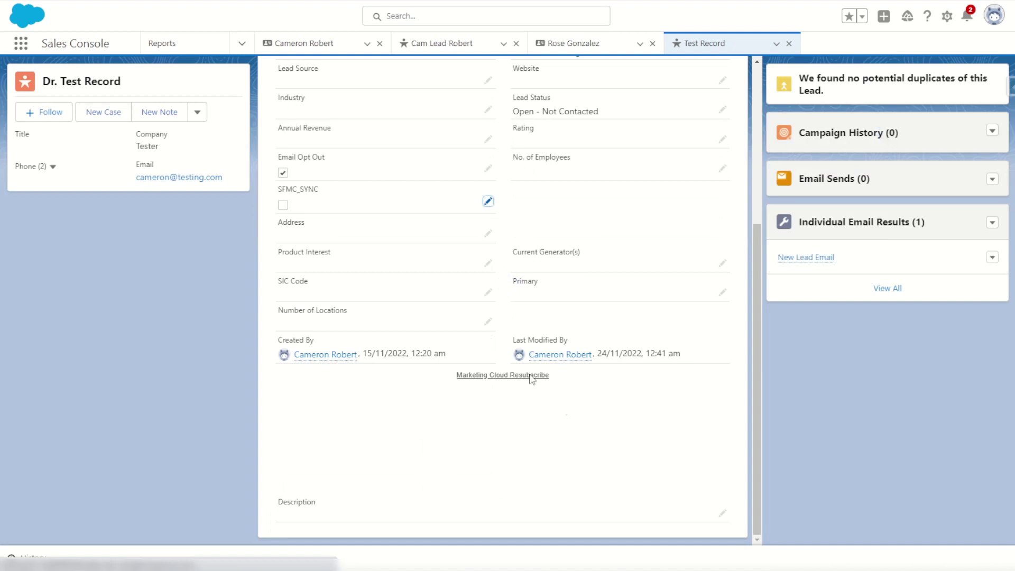
Step: Untick Email Opt Out on the test lead and save it to test the flow
scroll(358, 208, up, 1)
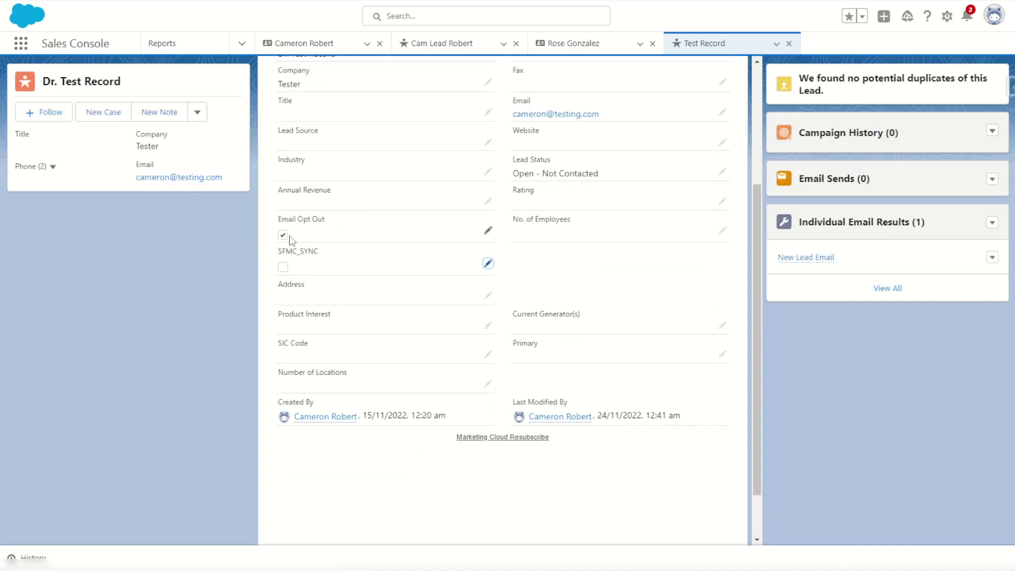
scroll(337, 224, up, 1)
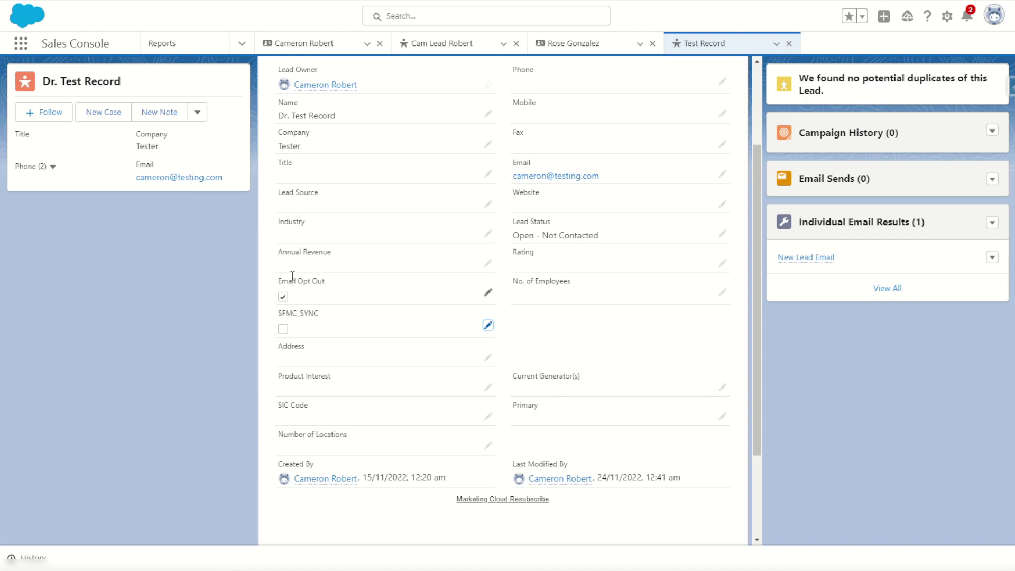
click(488, 293)
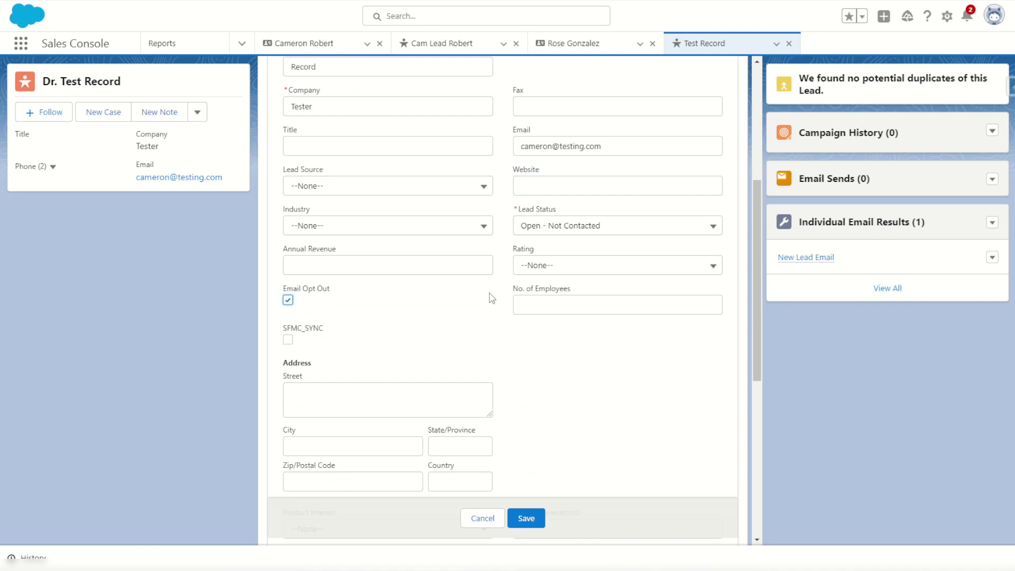
click(288, 301)
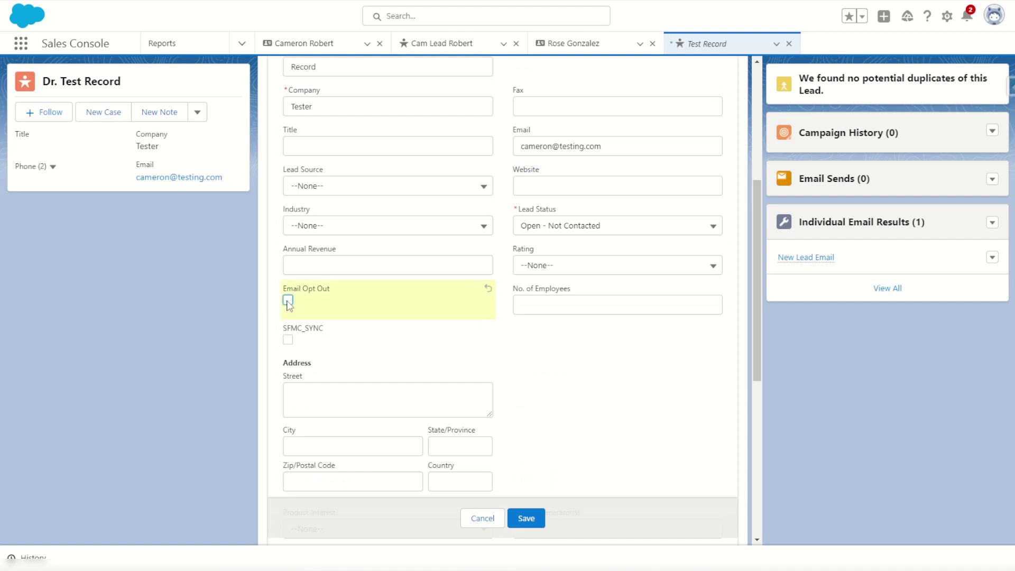
click(527, 518)
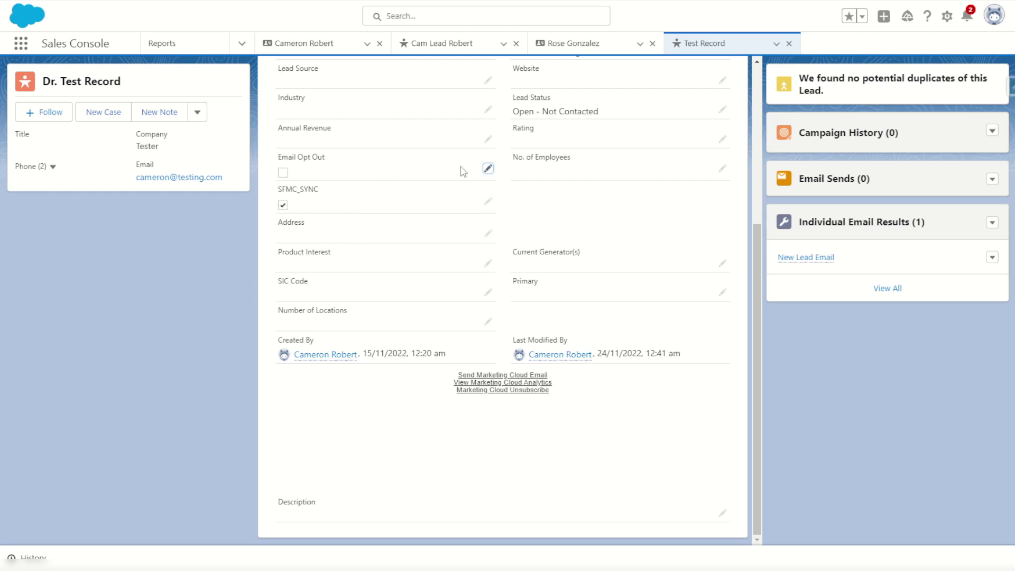
Step: Tick Email Opt Out on the test lead and save the record again
click(488, 168)
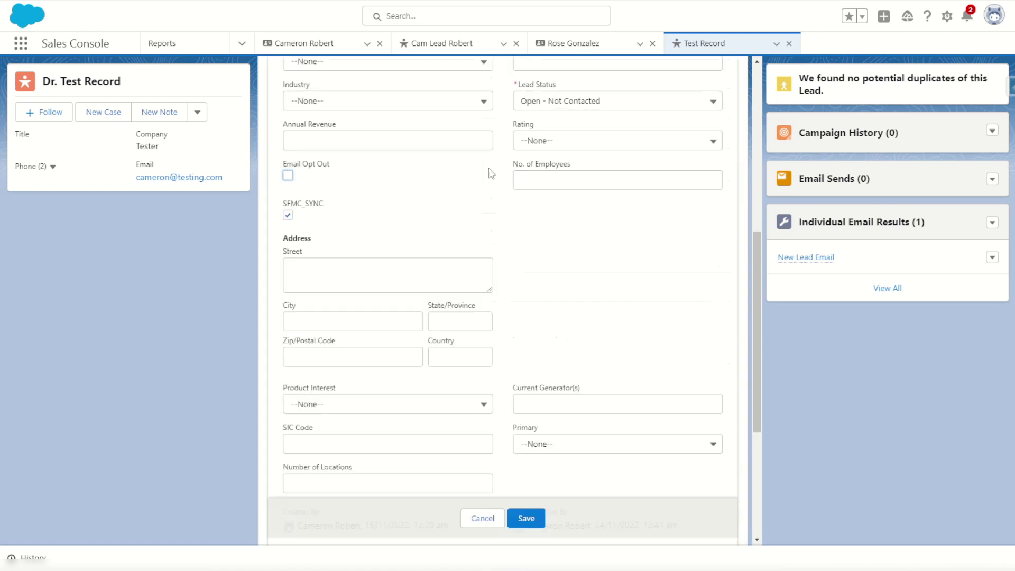
click(288, 175)
click(526, 519)
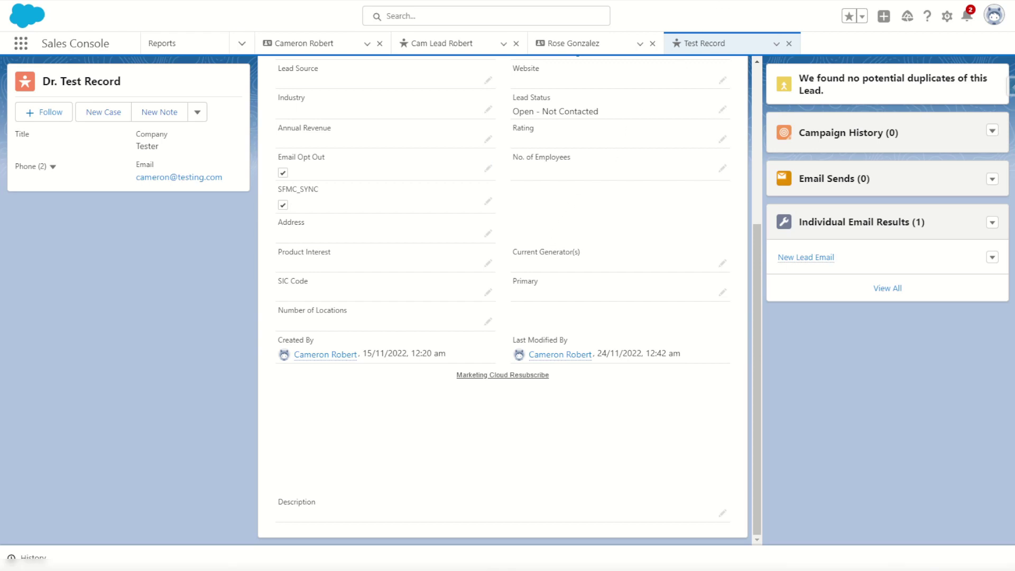
Step: In the flow, add a decision labelled "sync split" before the update sync element and name its first outcome "YES sync"
click(722, 3)
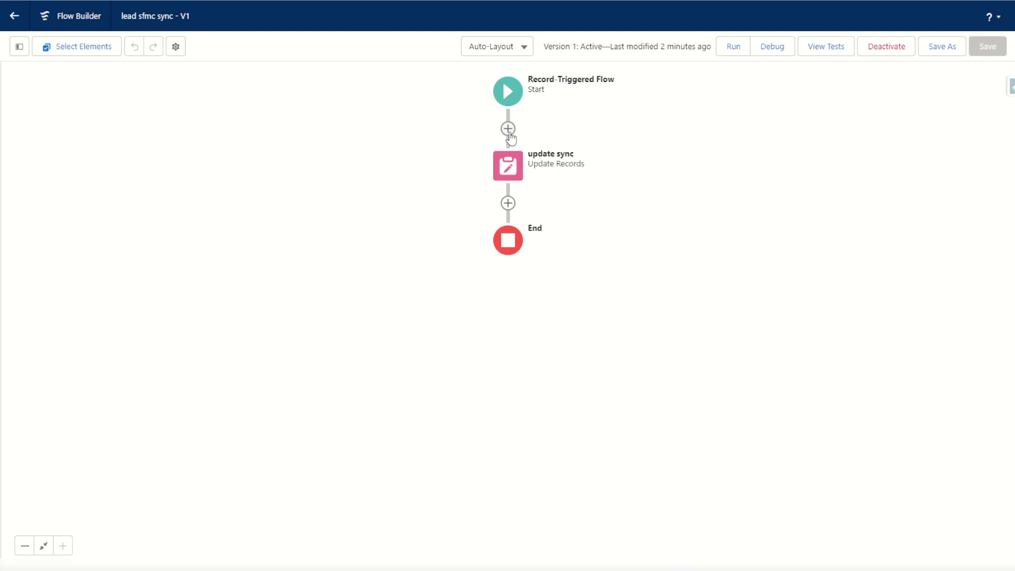
click(509, 129)
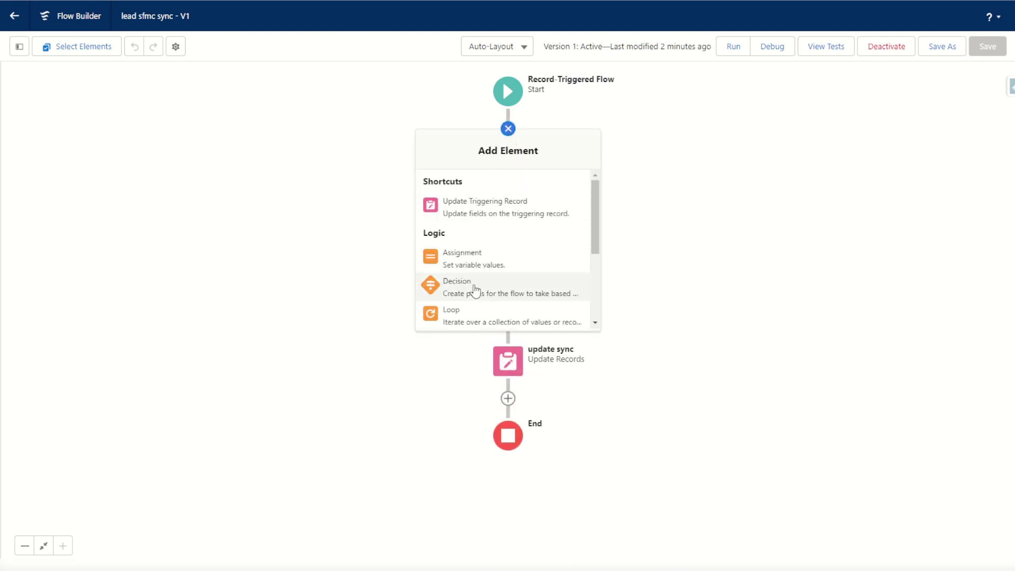
click(476, 290)
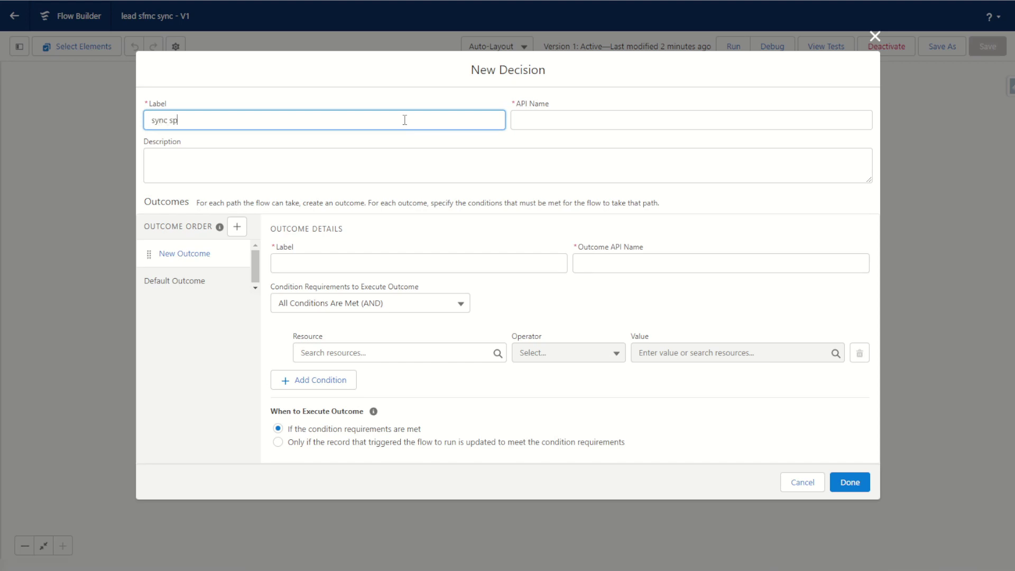
click(527, 119)
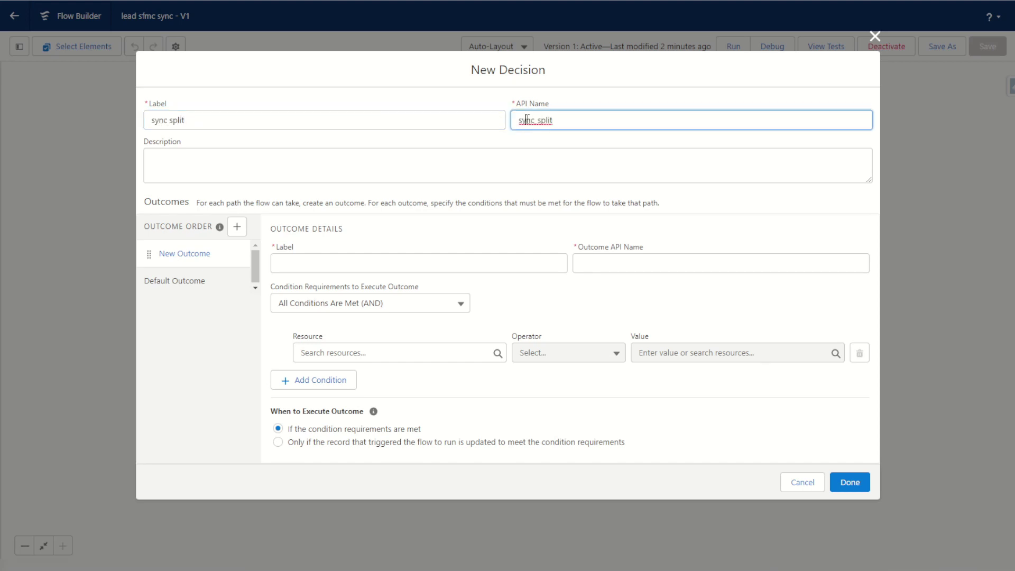
click(293, 265)
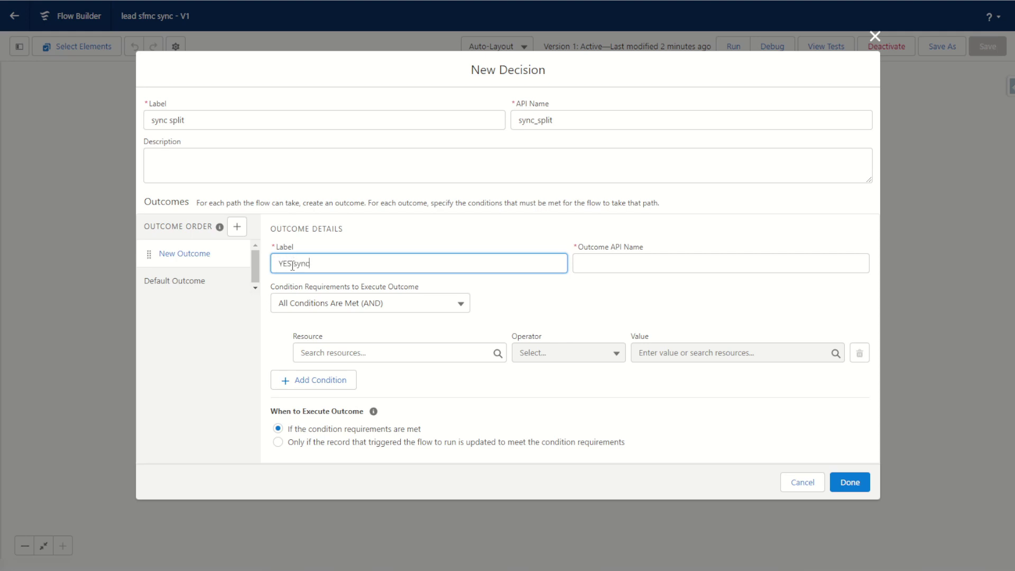
click(609, 266)
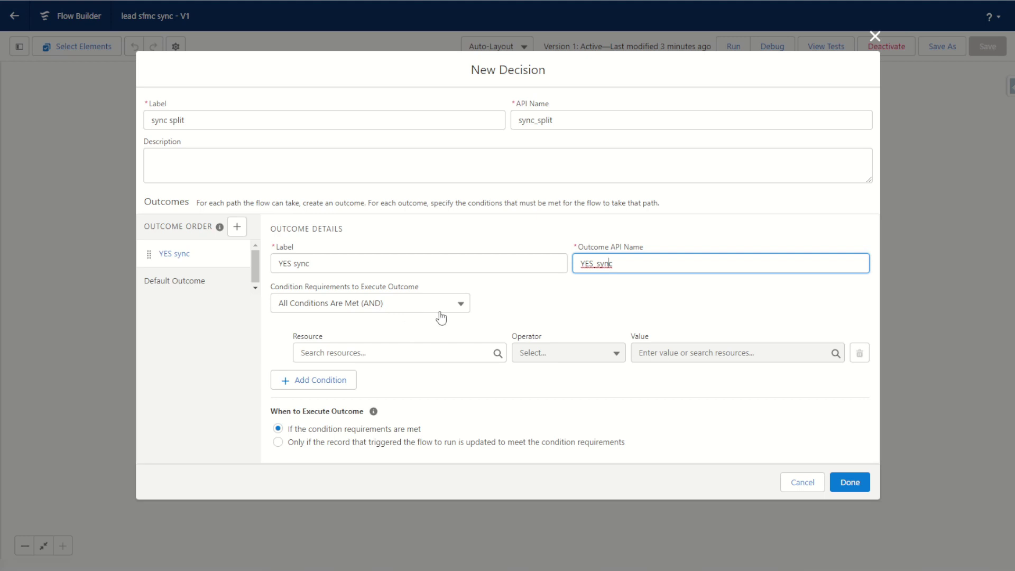
Step: Set the YES sync outcome's first condition to $Record > Email Is Null False
click(410, 352)
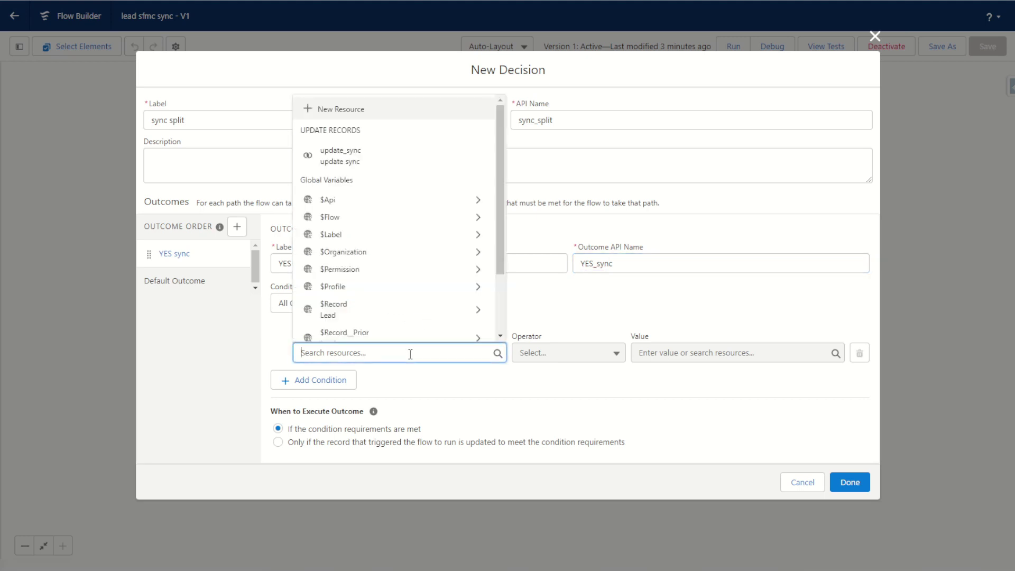
text($Re)
click(406, 300)
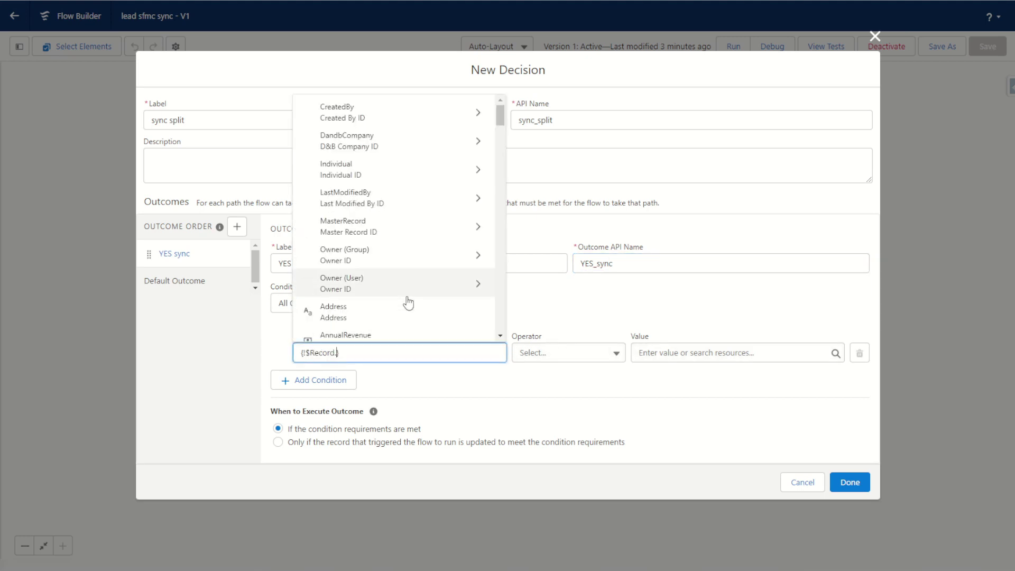
text(email)
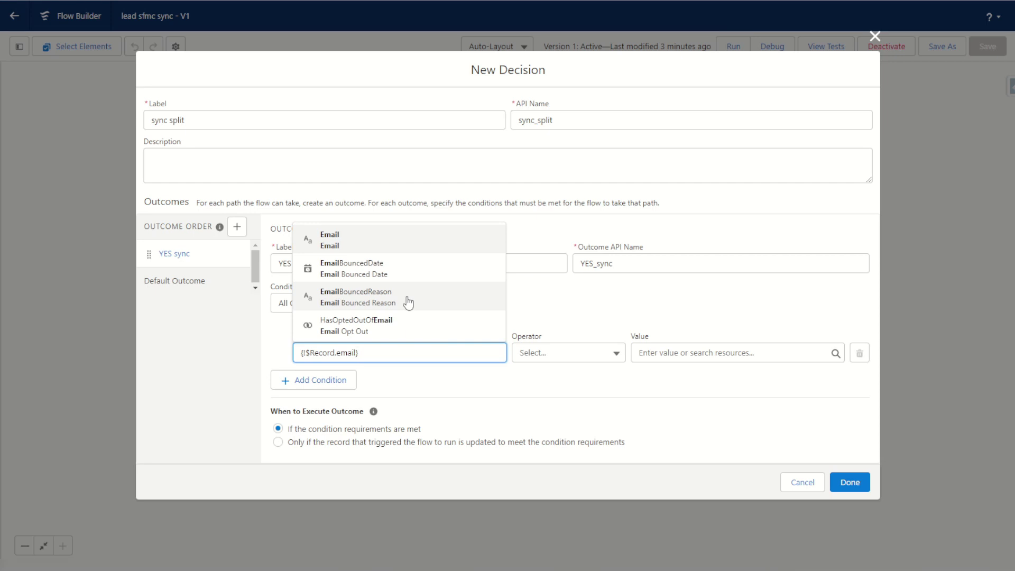
click(411, 248)
click(577, 359)
click(582, 487)
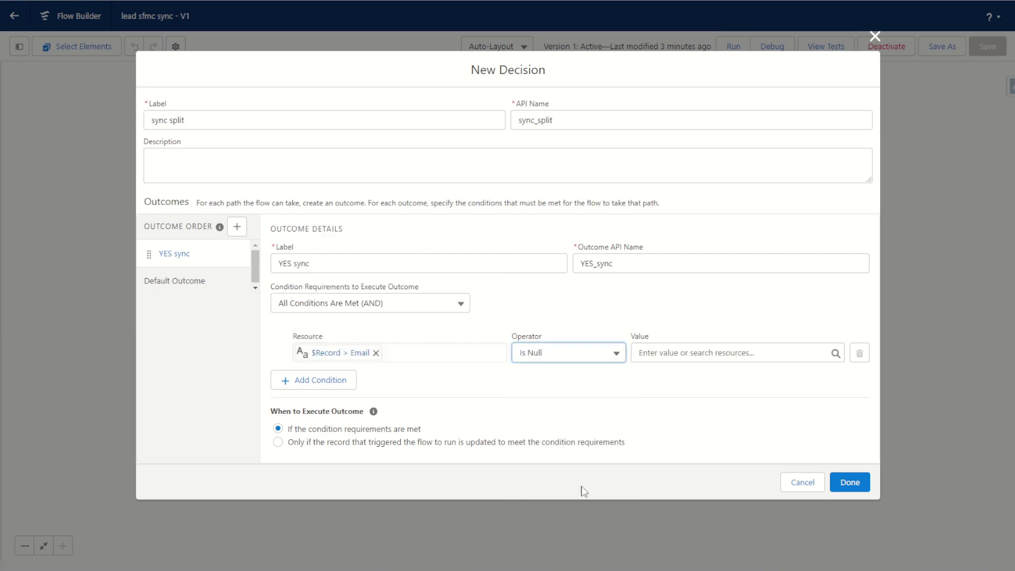
click(681, 354)
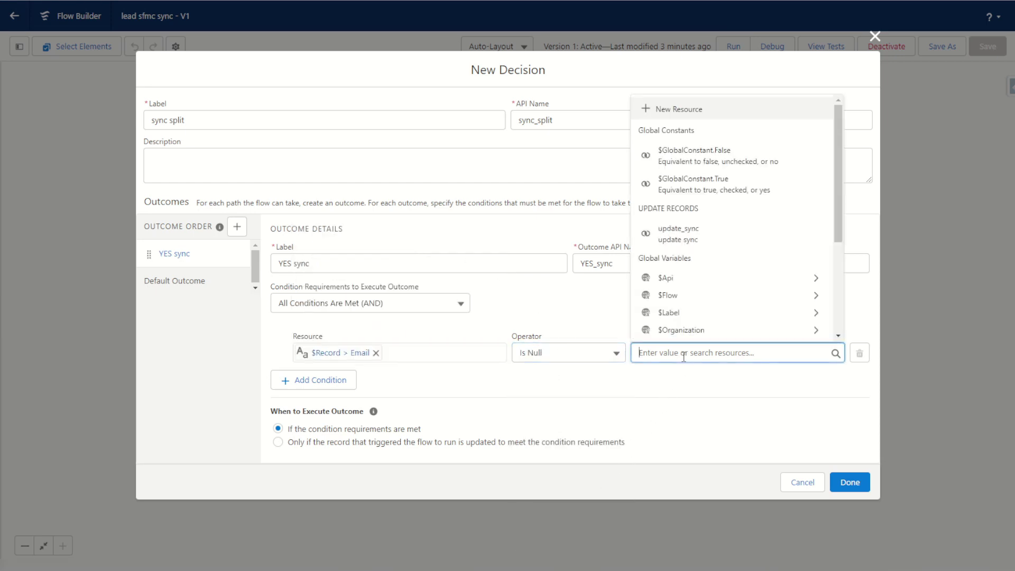
click(701, 158)
Step: Add a second condition to the YES sync outcome: $Record > Email Opt Out Equals False
click(305, 382)
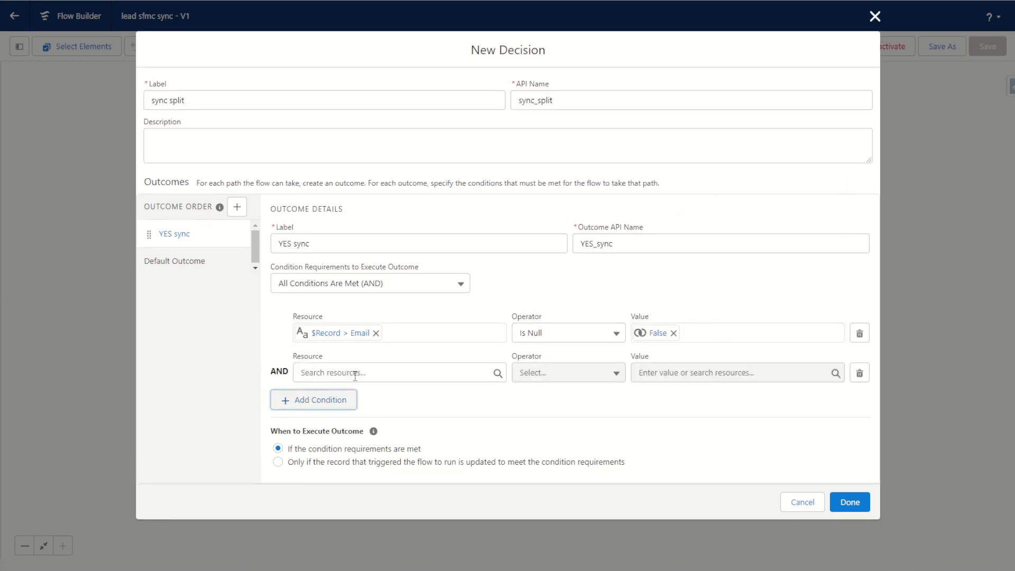
click(355, 373)
text(lead)
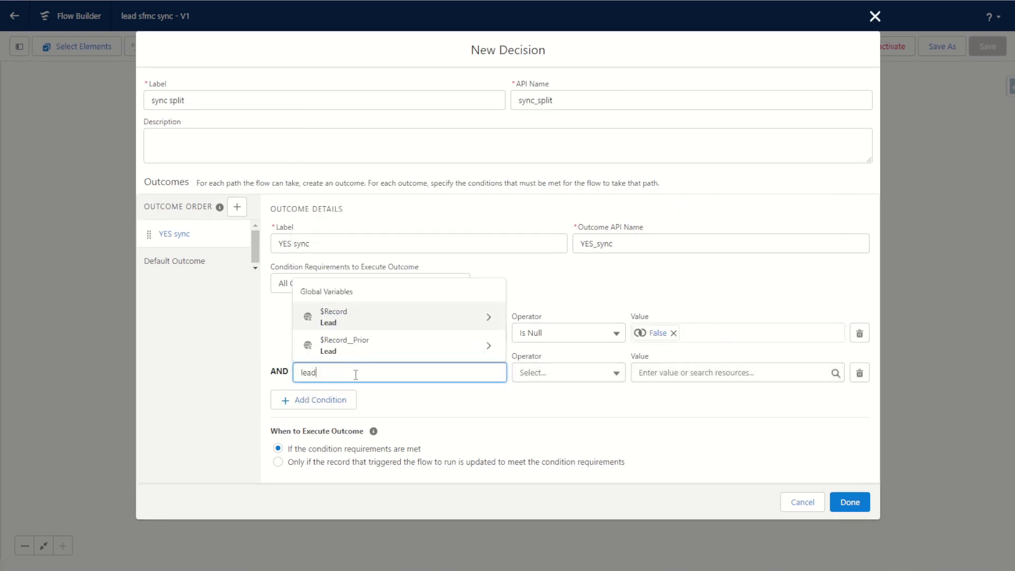
click(365, 316)
text(email)
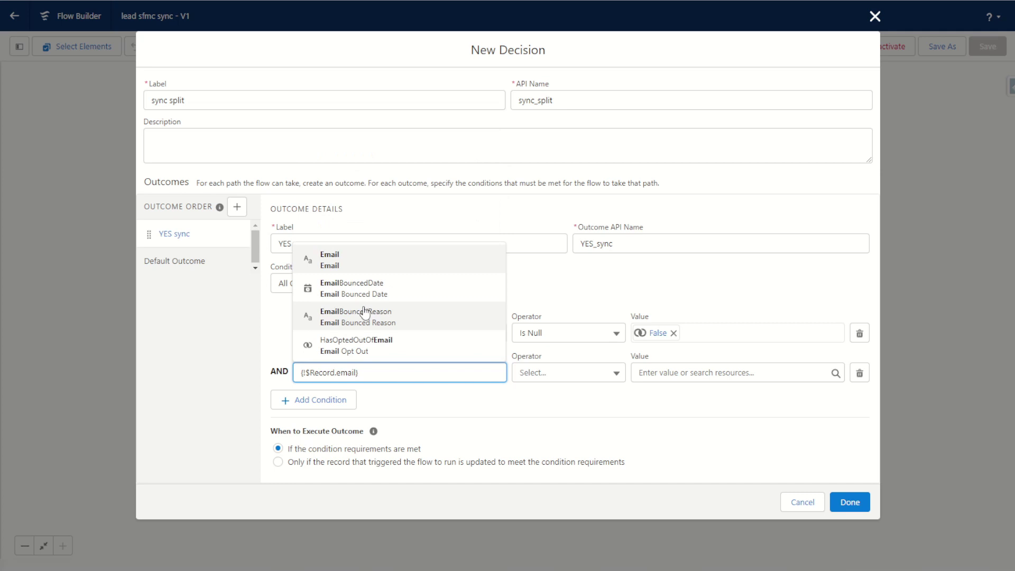
click(385, 346)
click(555, 378)
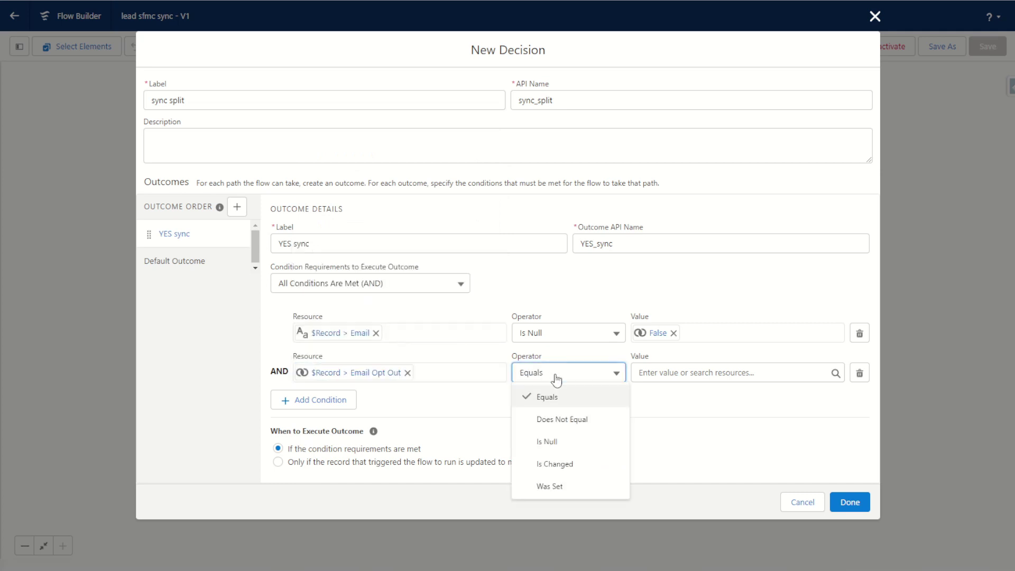
click(730, 373)
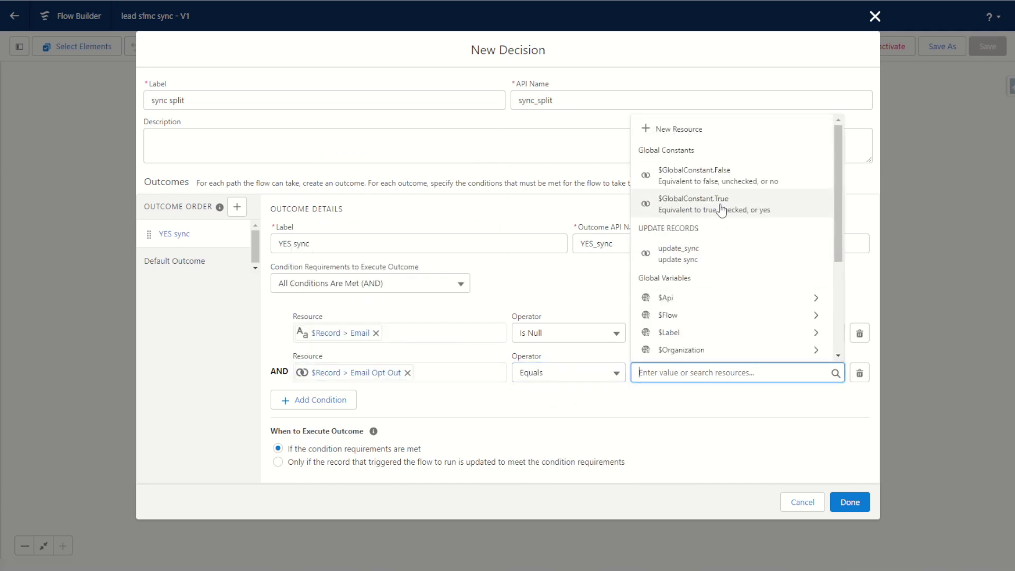
click(730, 177)
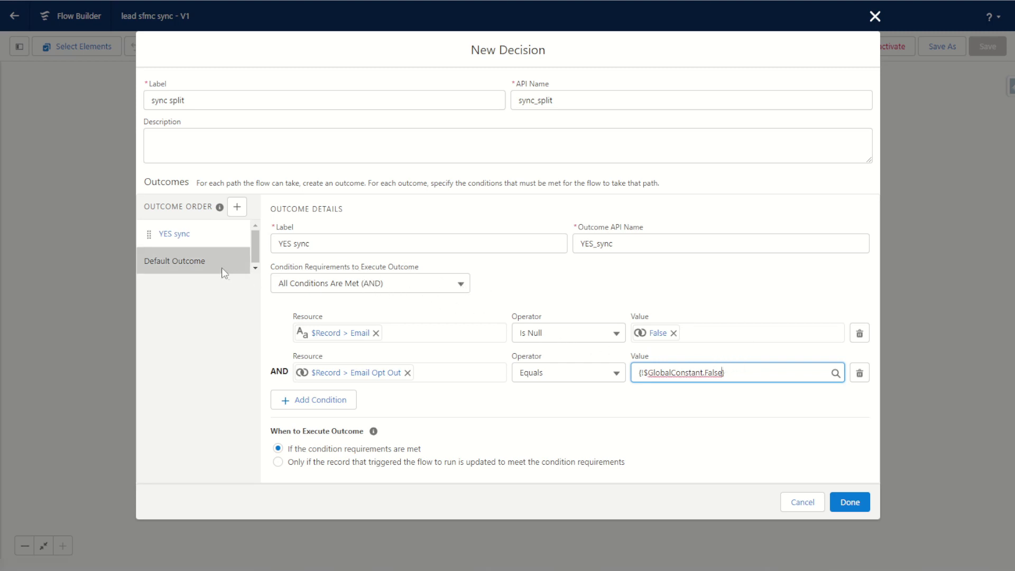
Step: Add a second outcome labelled "NO SYNC" that executes when Any Condition Is Met (OR)
click(237, 207)
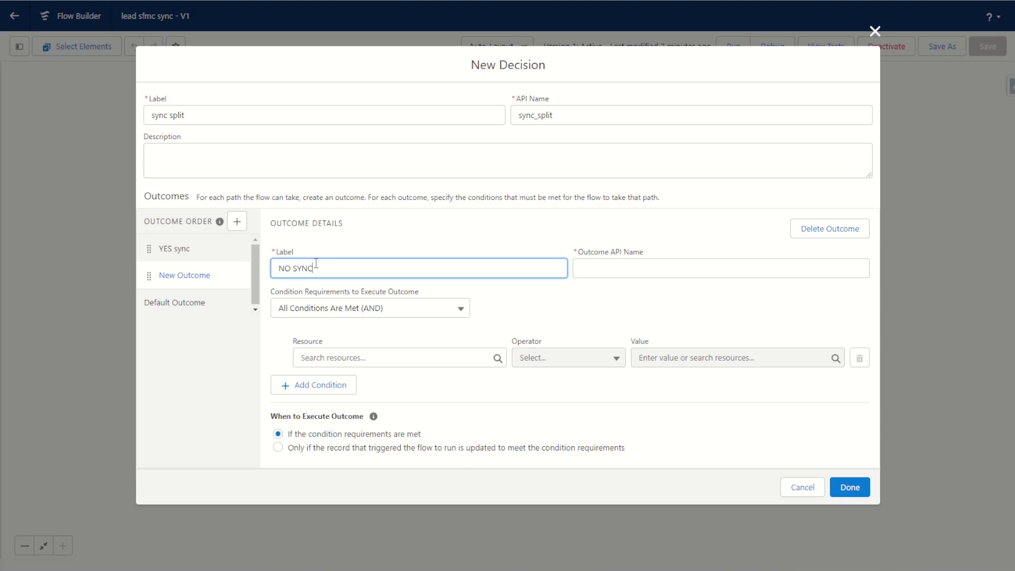
text(NO SYNC)
click(627, 262)
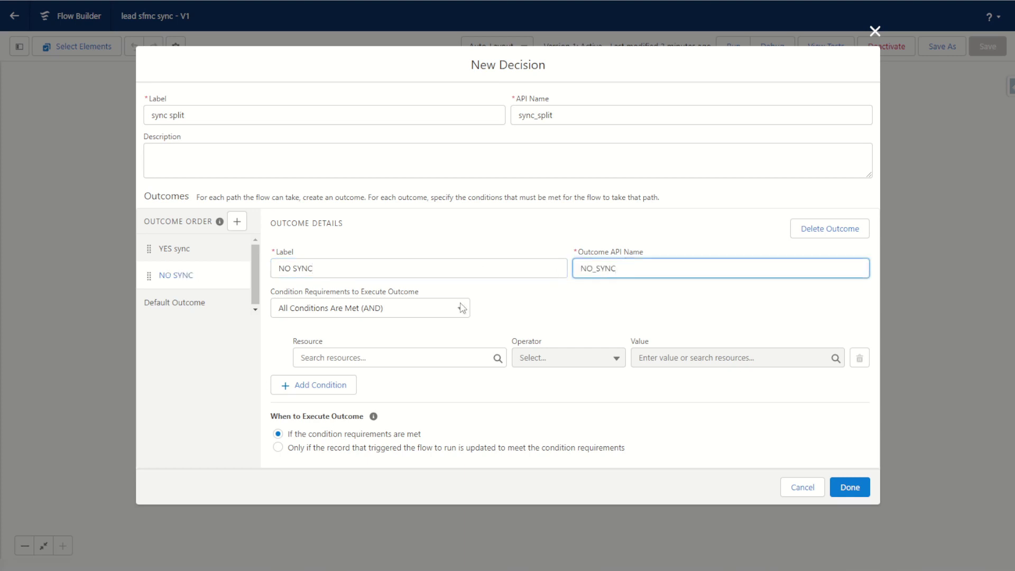
click(437, 313)
click(412, 354)
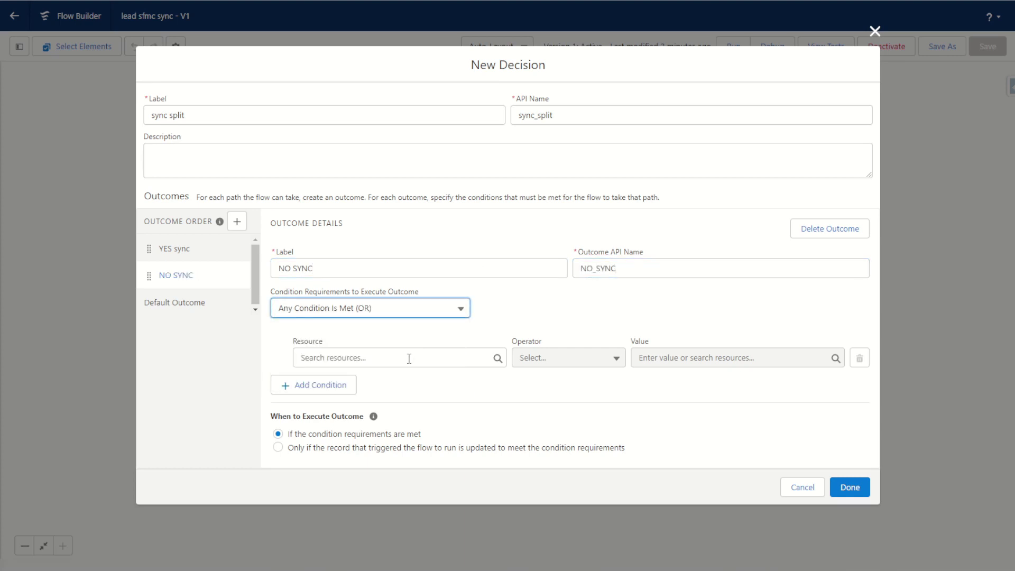
Step: Set the NO SYNC outcome's first condition to $Record > Email Is Null True
click(409, 358)
text($Rec)
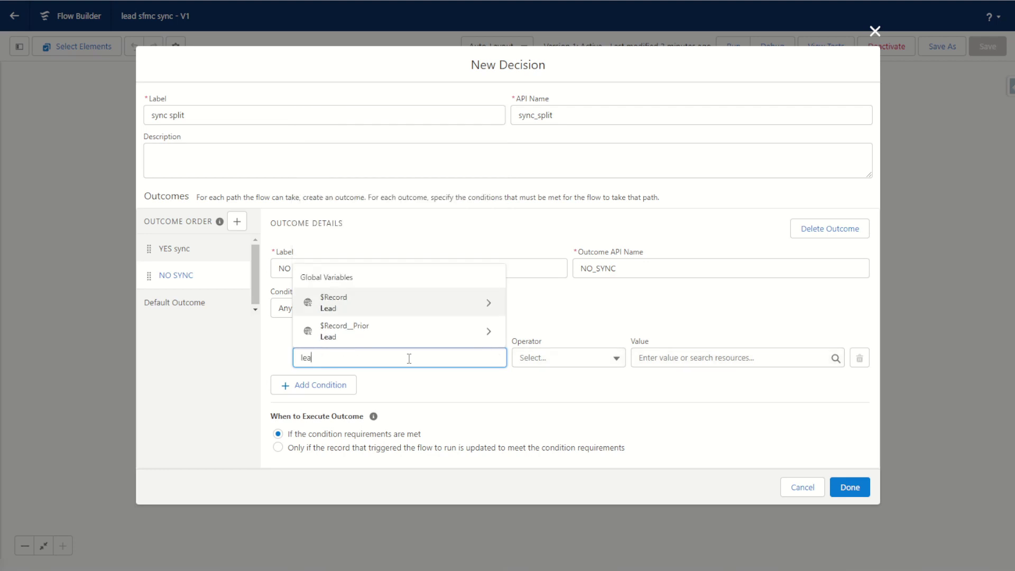
click(397, 306)
text(Email)
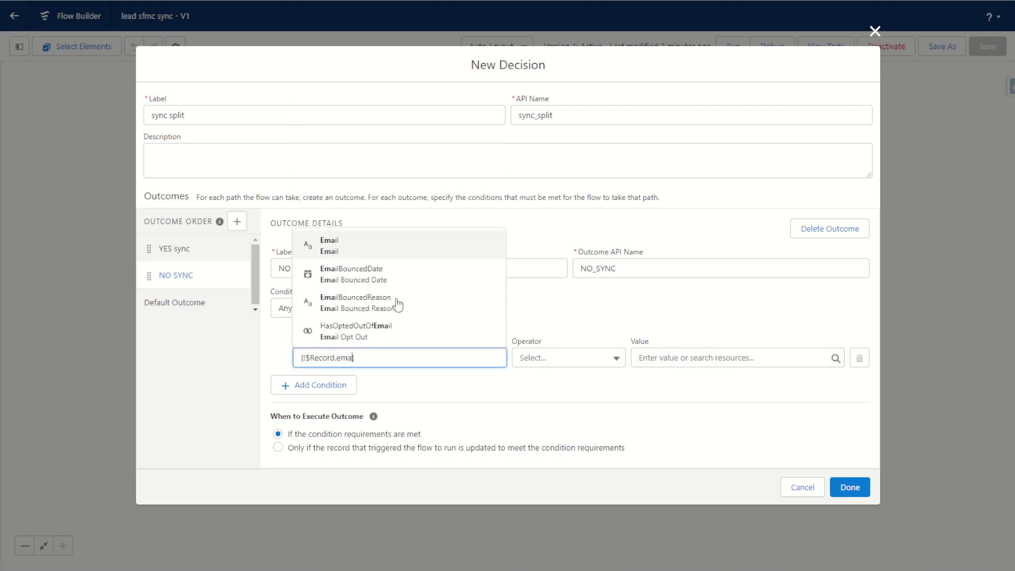
click(413, 242)
click(548, 359)
click(548, 359)
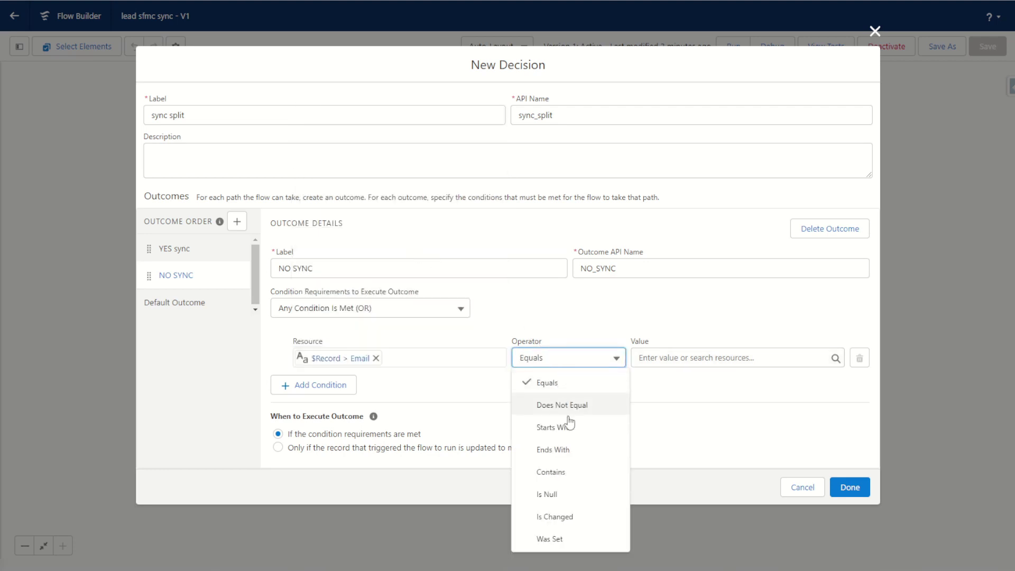
click(569, 497)
click(684, 357)
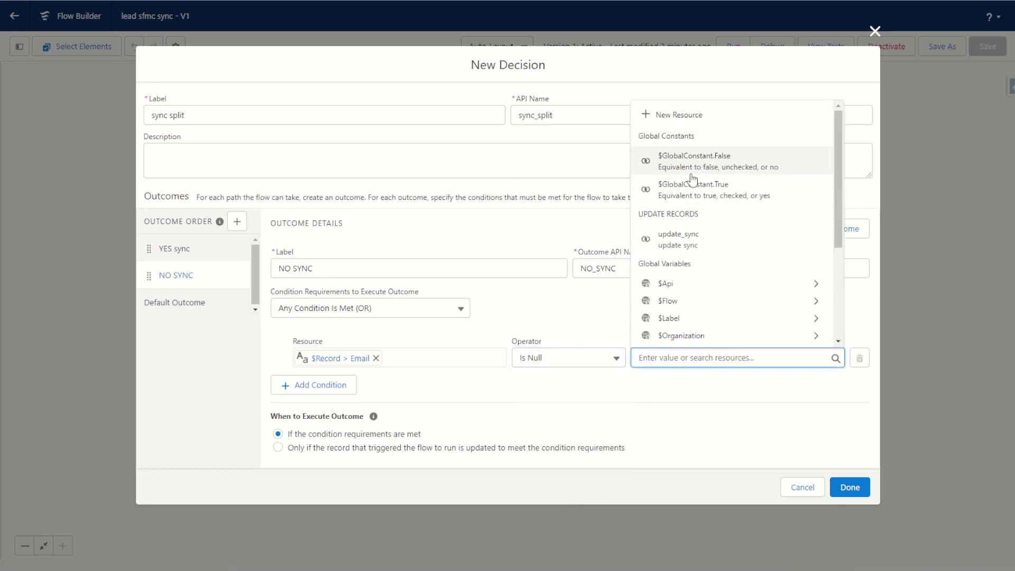
click(703, 192)
Step: Add an alternative condition to the NO SYNC outcome: $Record > Email Opt Out Equals True
click(320, 387)
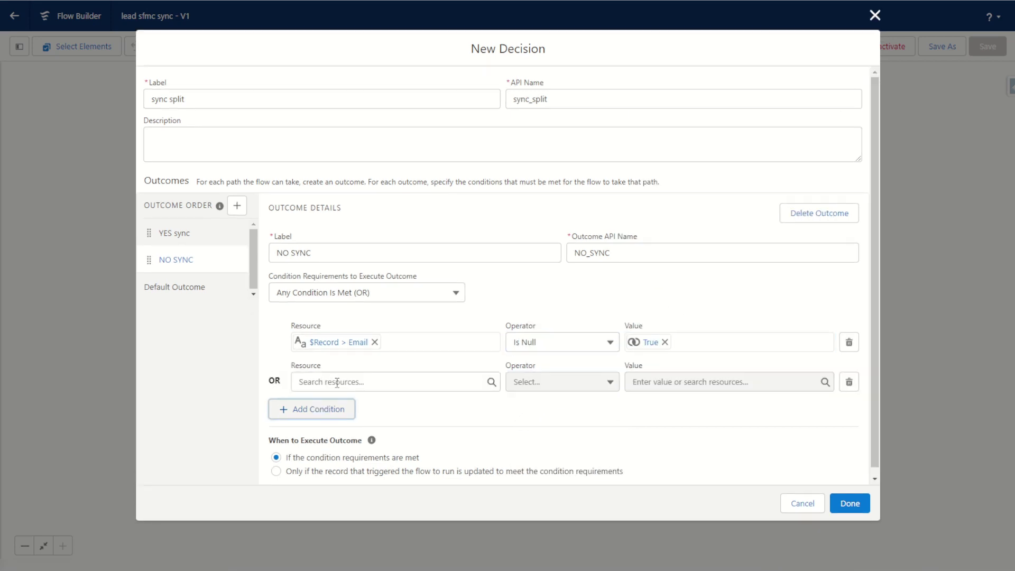
click(337, 382)
text(lea)
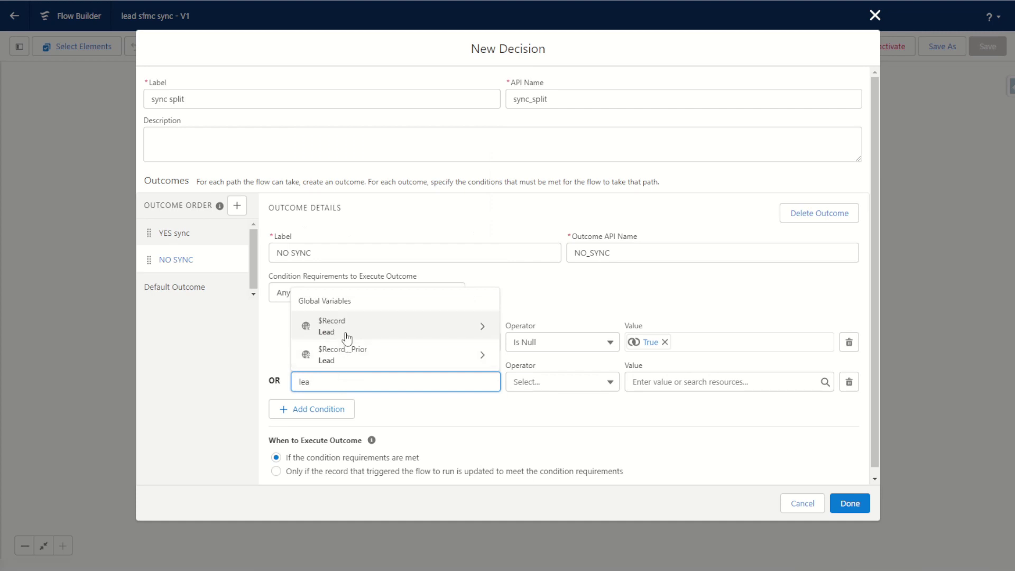
click(346, 338)
text(email)
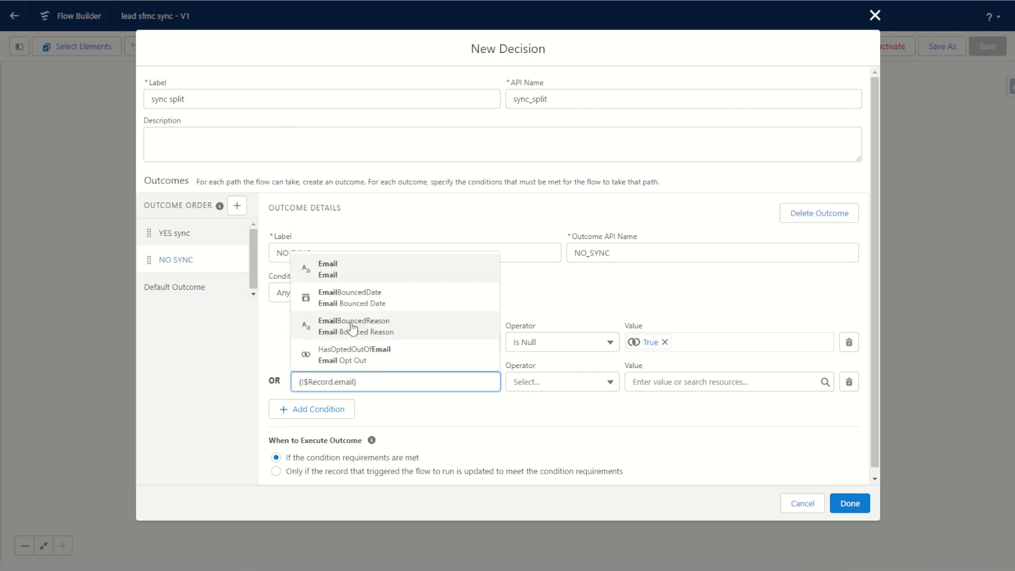
click(371, 354)
click(544, 388)
click(544, 405)
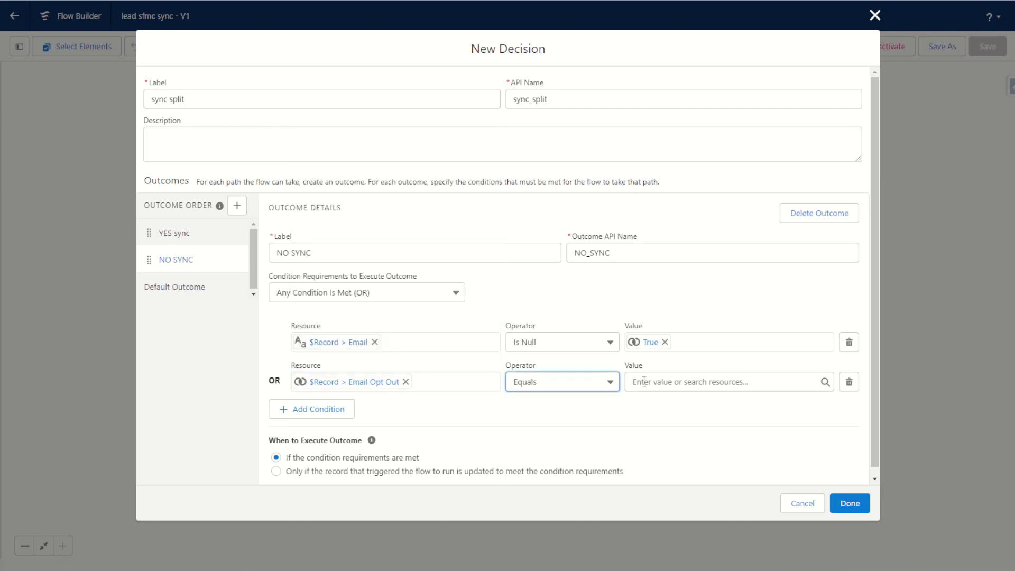
click(644, 382)
click(730, 214)
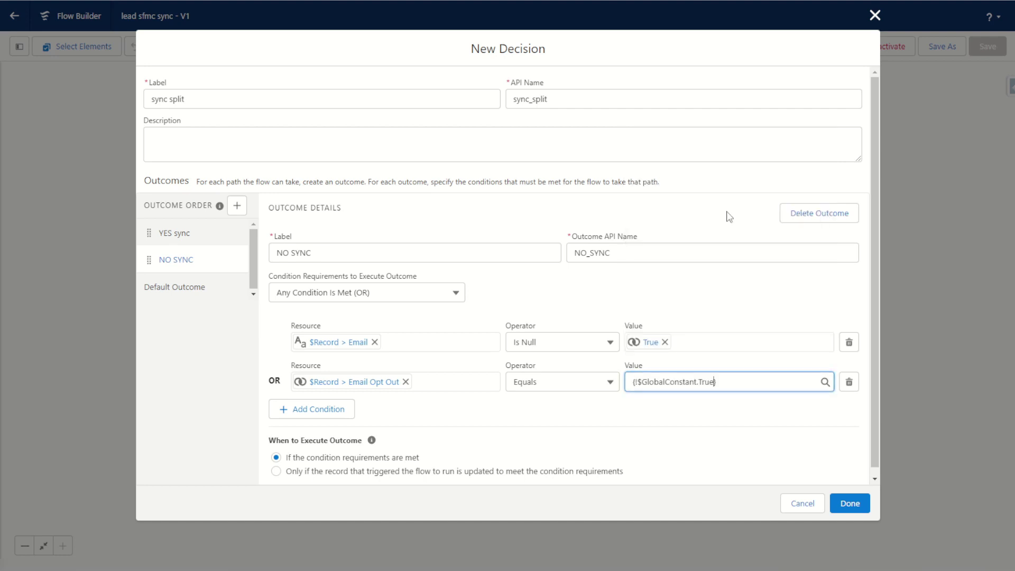
click(675, 425)
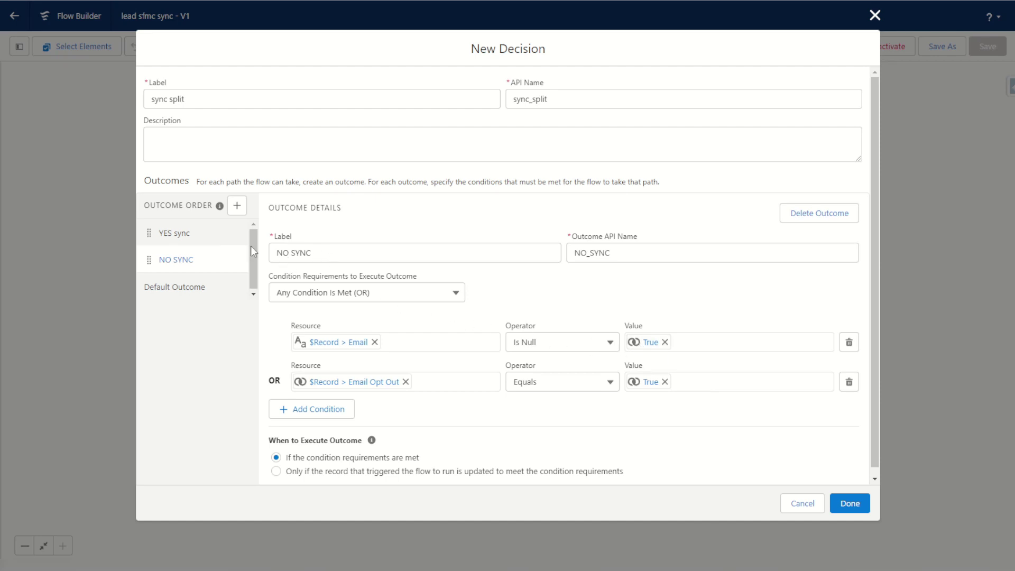
Step: Review the conditions of the YES sync and NO SYNC outcomes and finish the sync split decision
click(203, 235)
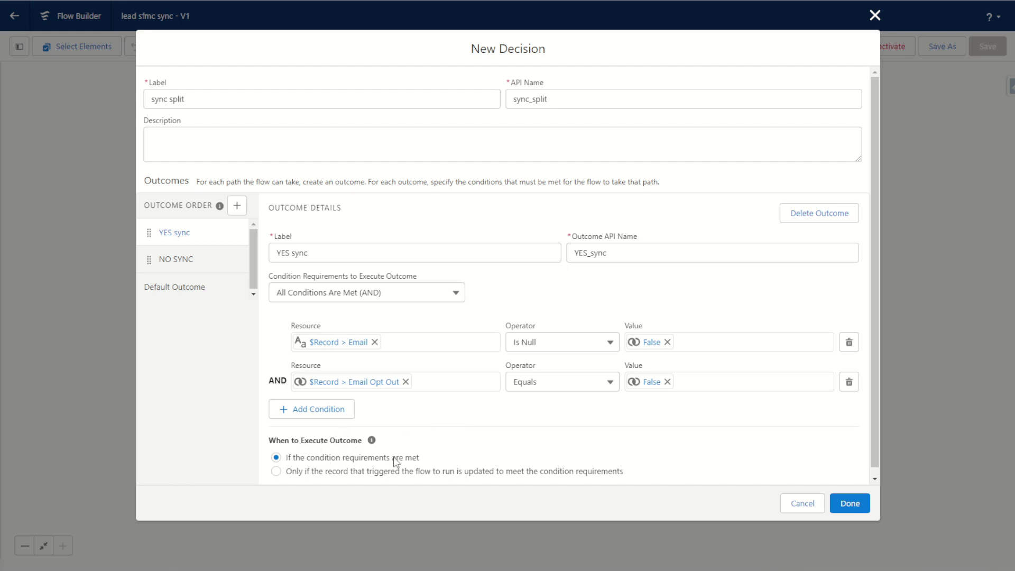
click(197, 259)
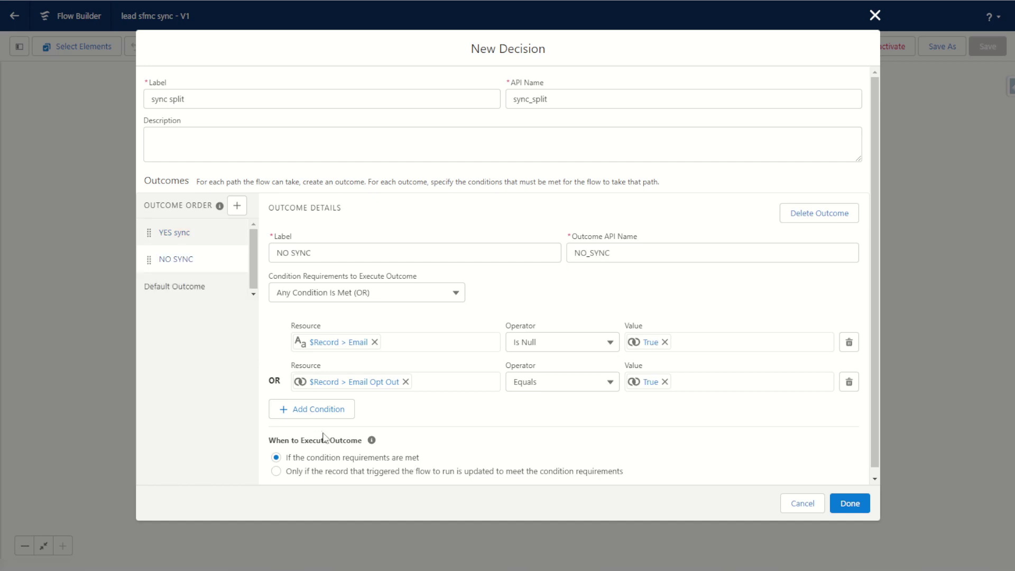
click(846, 503)
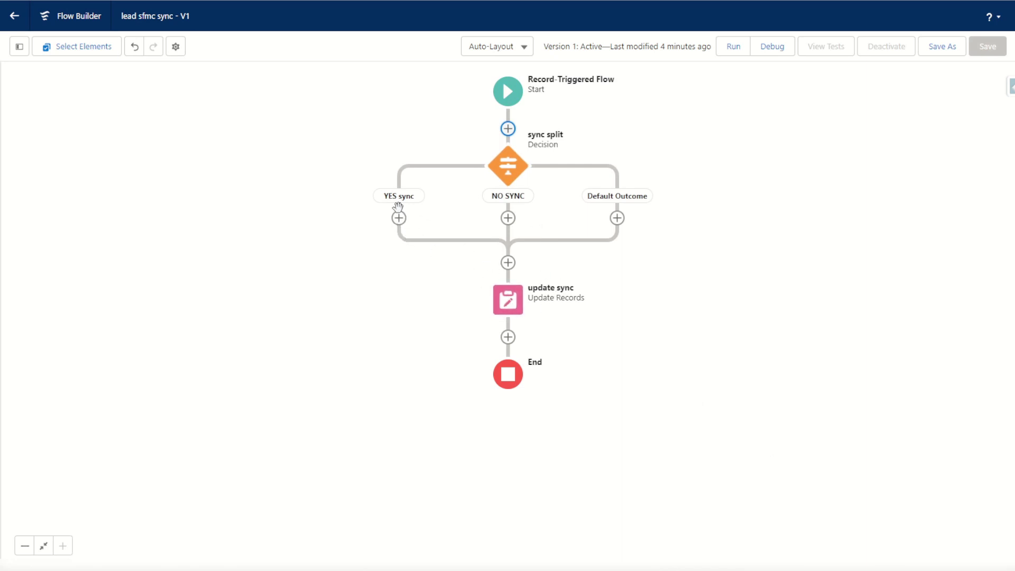
Step: Move the update sync element from below the decision's merge point onto the YES sync path
click(508, 309)
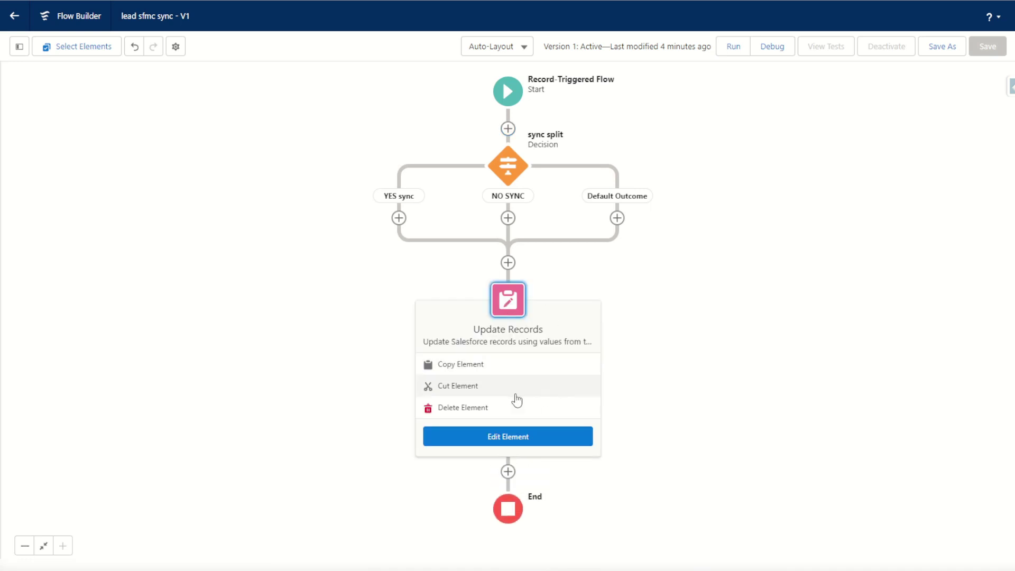
click(468, 392)
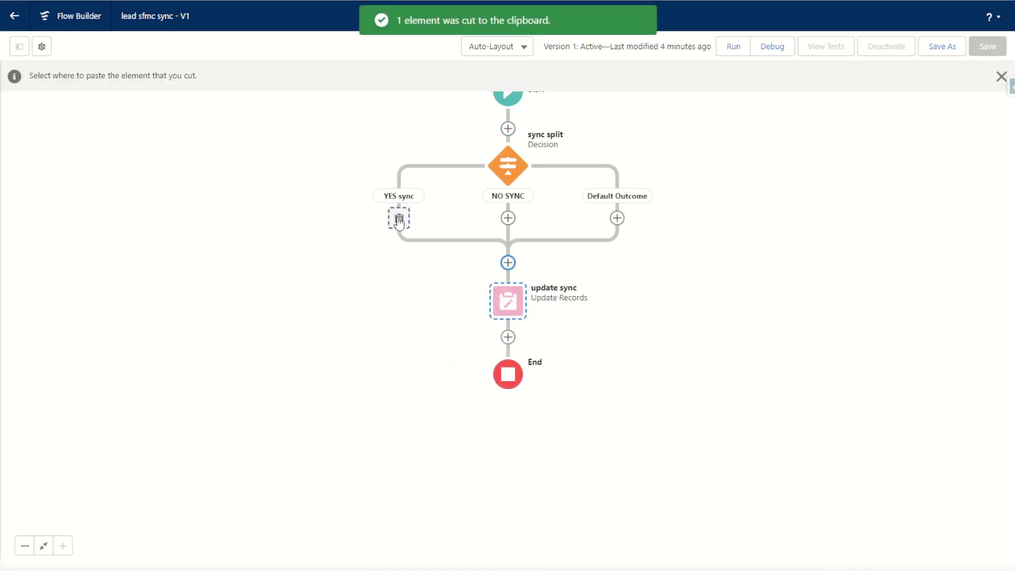
click(399, 218)
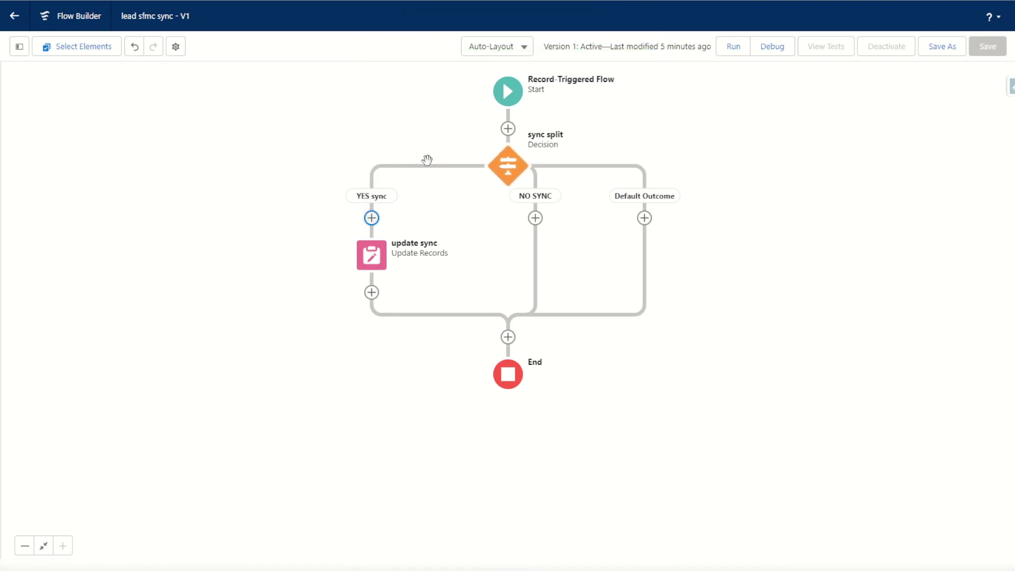
Step: Set the update sync element's condition requirements to None—Always Update Record
click(376, 262)
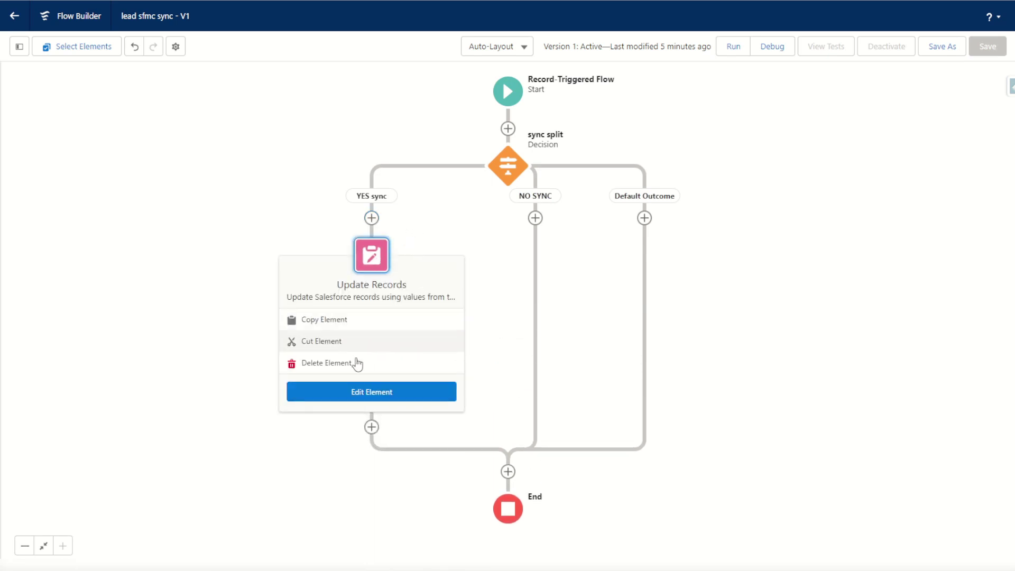
click(372, 394)
click(373, 307)
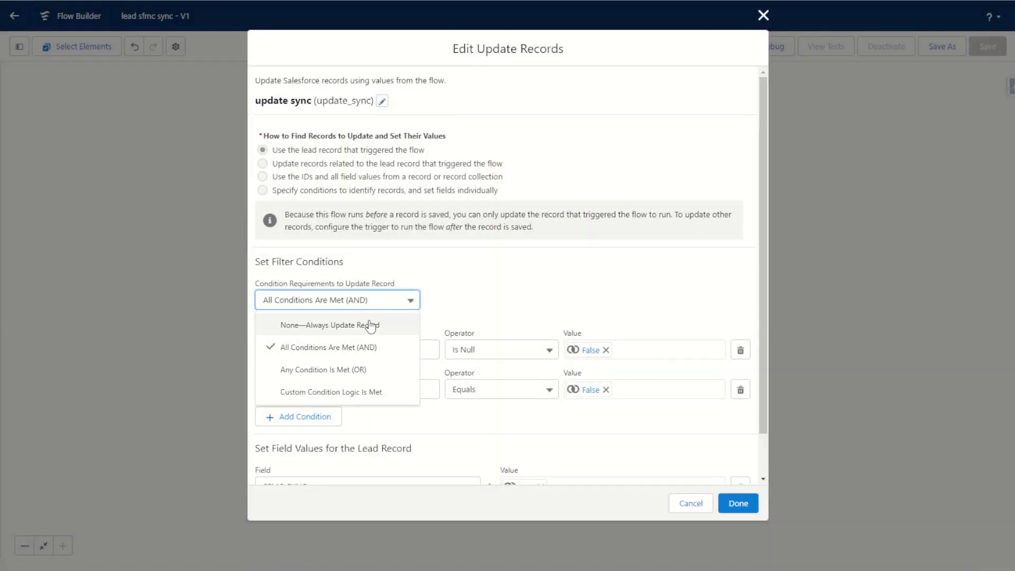
click(370, 325)
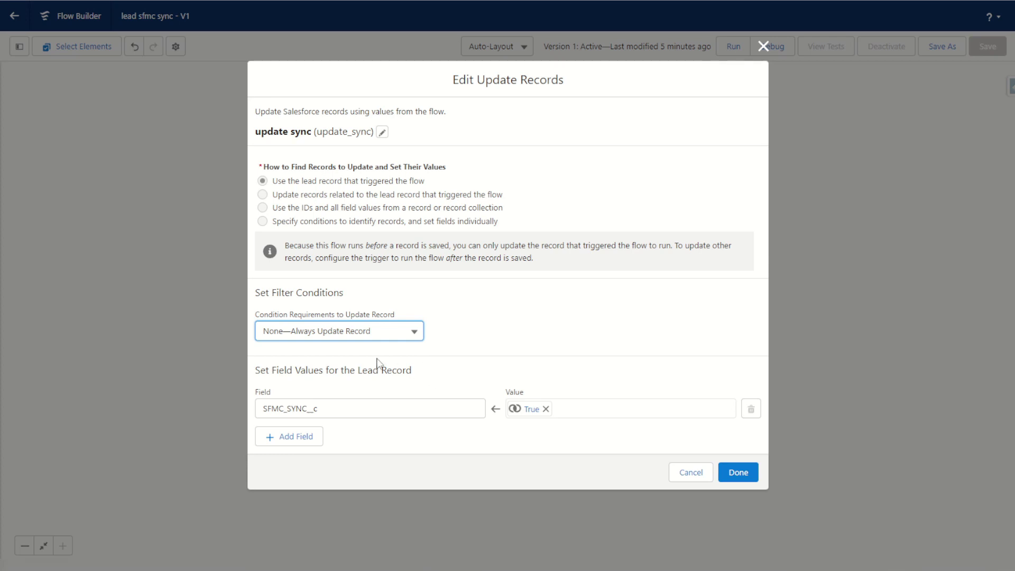
click(737, 468)
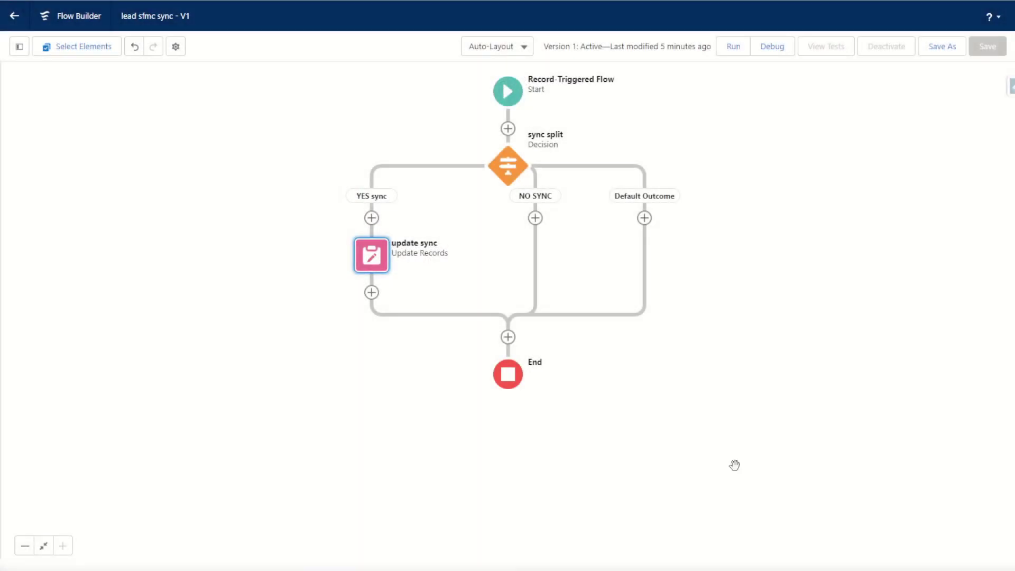
Step: Copy the update sync element and paste it onto the NO SYNC path
click(374, 256)
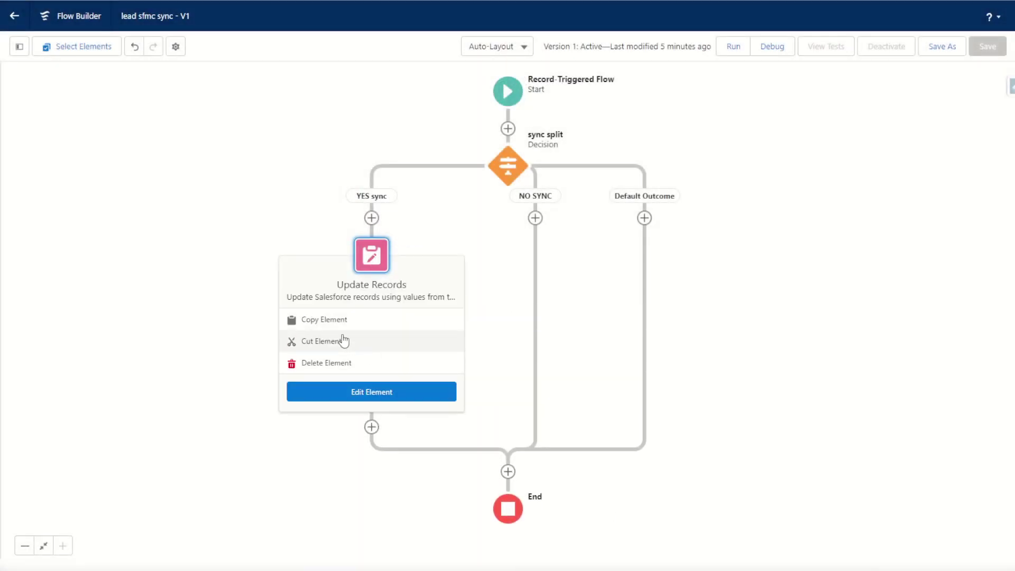
click(332, 322)
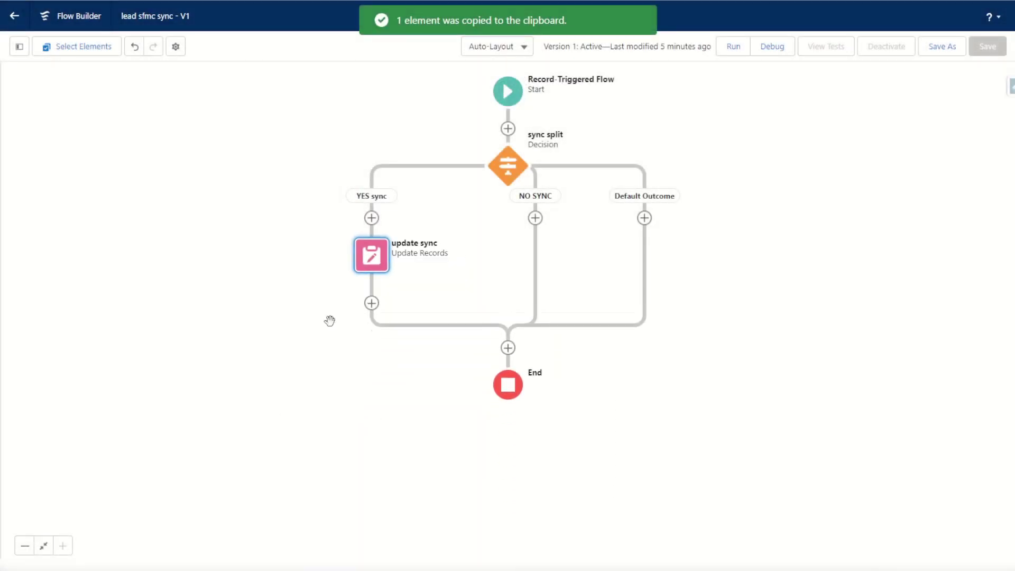
click(536, 218)
click(507, 289)
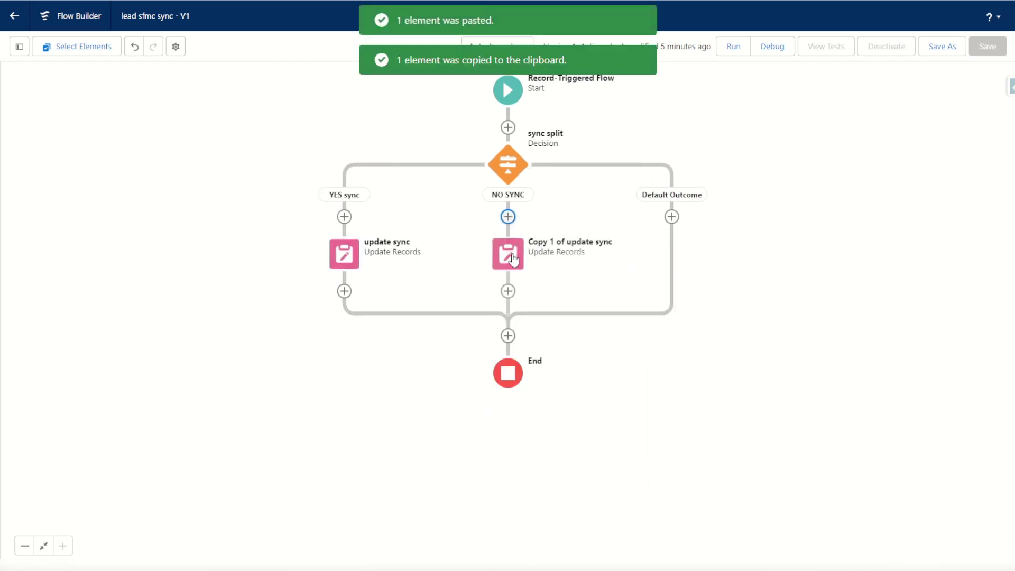
Step: Relabel the copied Update Records element "no update sync" and set its API name to noupdatesync
click(513, 259)
click(483, 390)
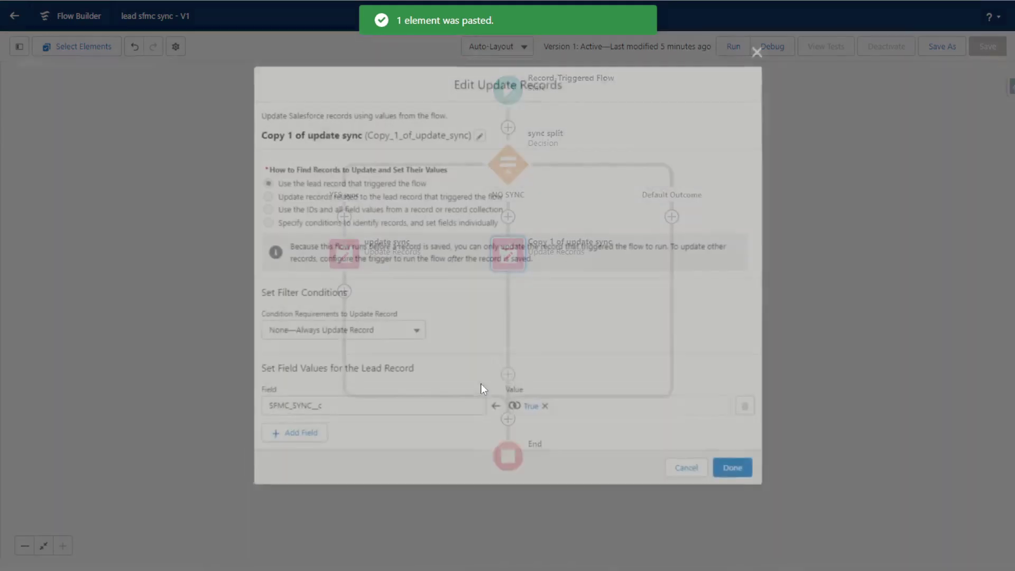
drag(475, 122, 239, 113)
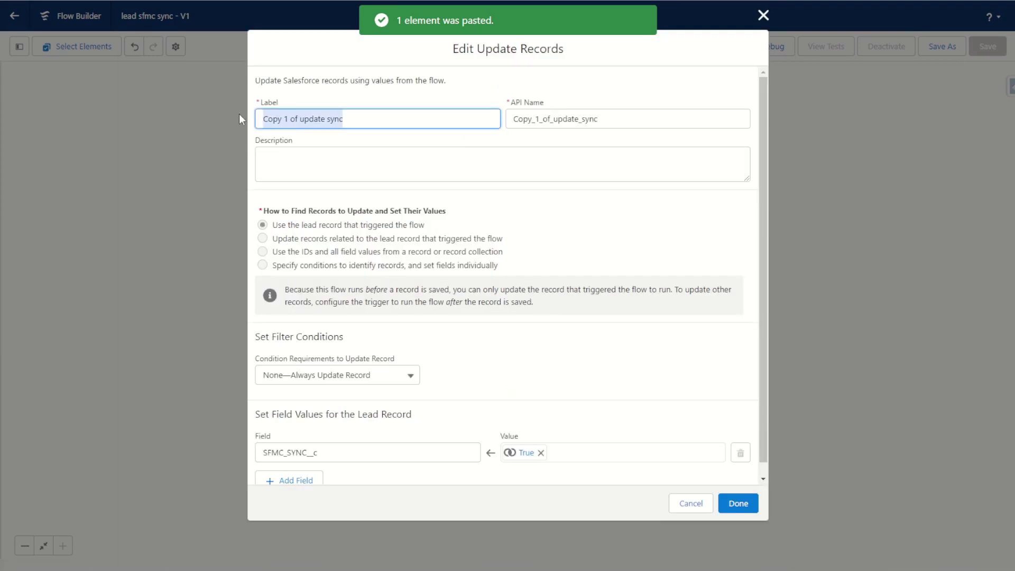
text(no update sync)
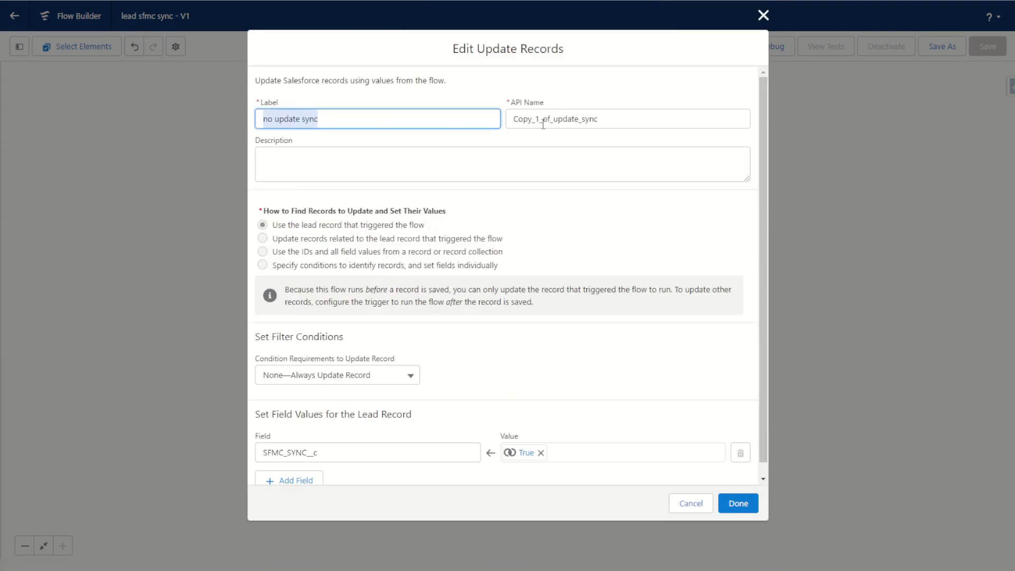
click(657, 125)
key(ctrl+a)
key(ctrl+v)
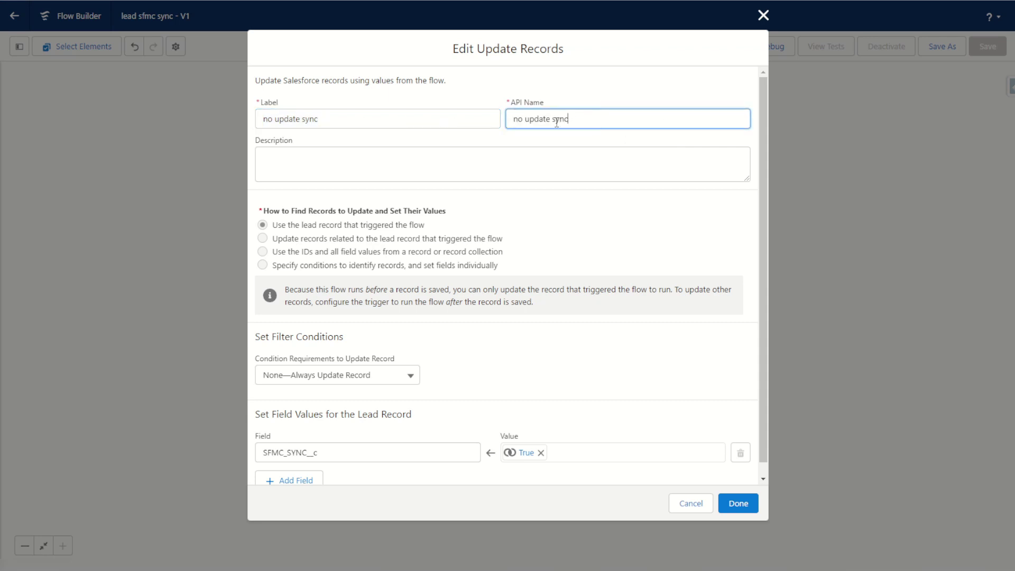
click(553, 119)
key(BackSpace)
click(527, 120)
key(BackSpace)
Step: Set the SFMC_SYNC__c value in the no update sync element to $GlobalConstant.False and finish editing it
scroll(547, 445, down, 1)
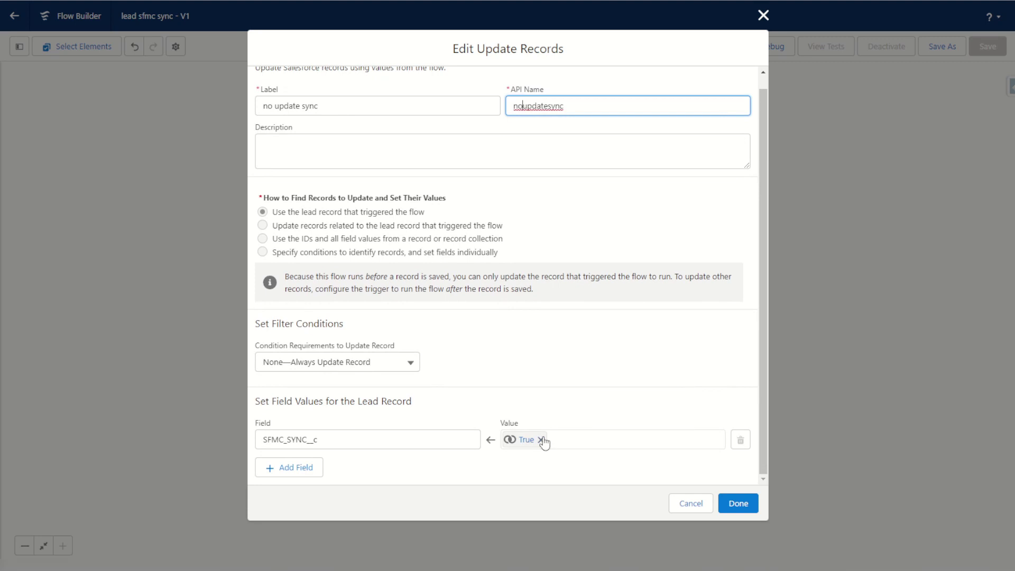
click(541, 439)
click(576, 441)
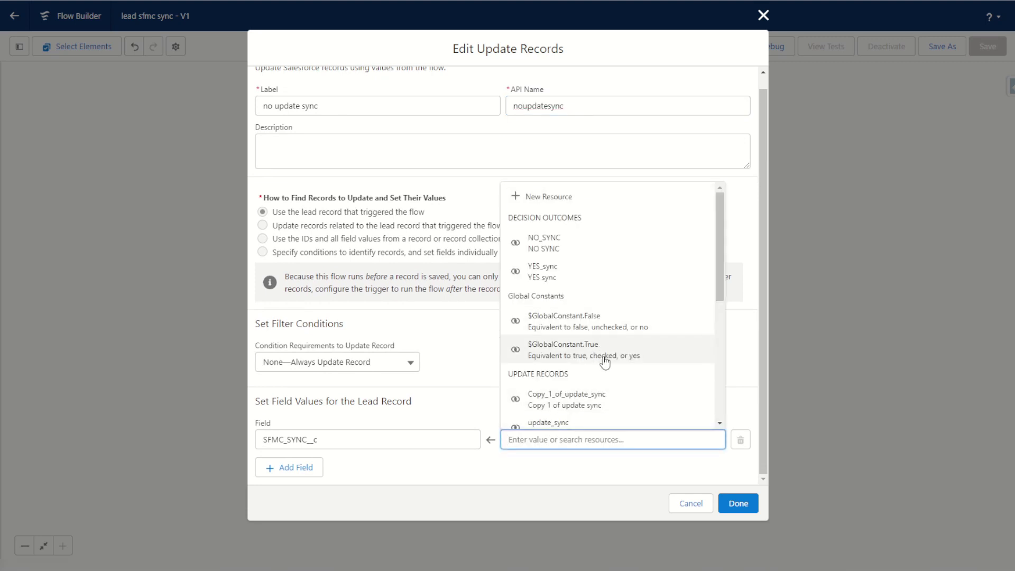
click(602, 324)
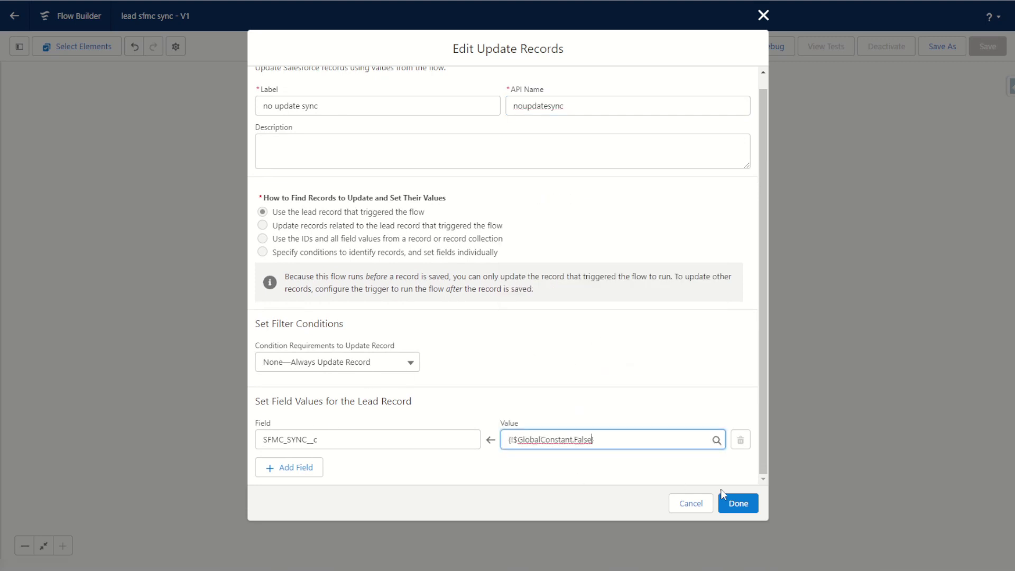
click(738, 504)
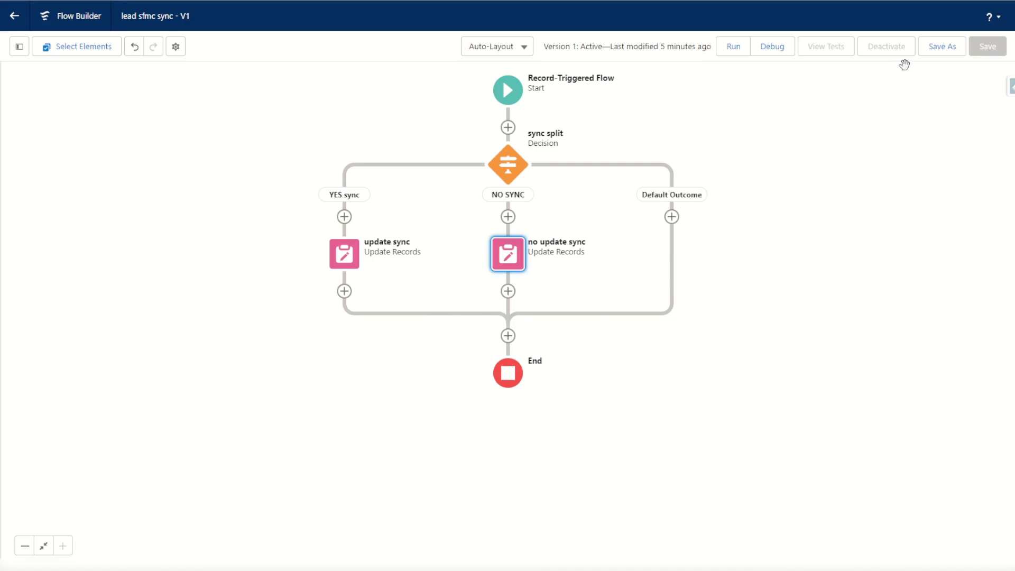
Step: Save the lead sfmc sync flow as a new version and activate it
click(932, 49)
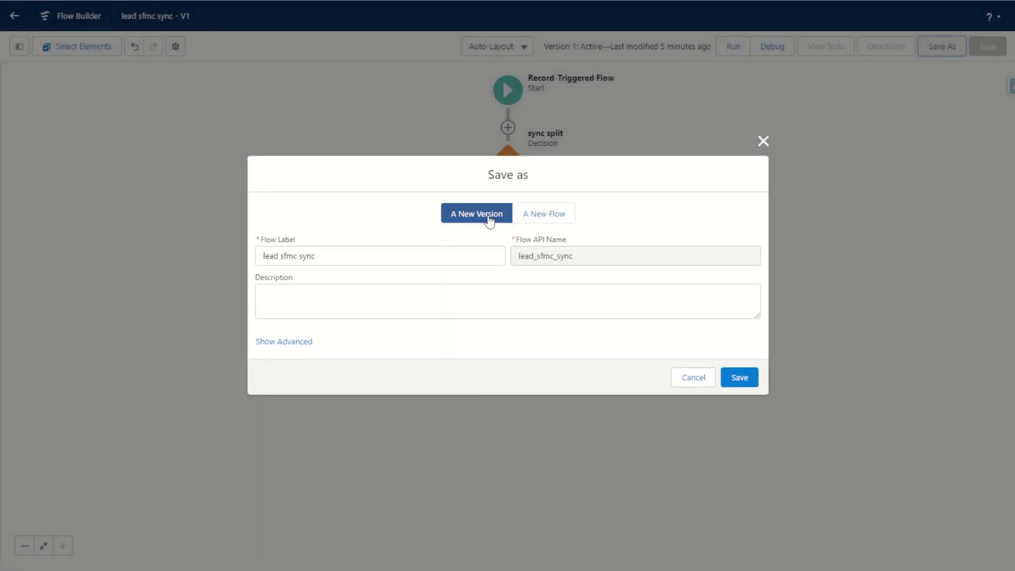
click(741, 379)
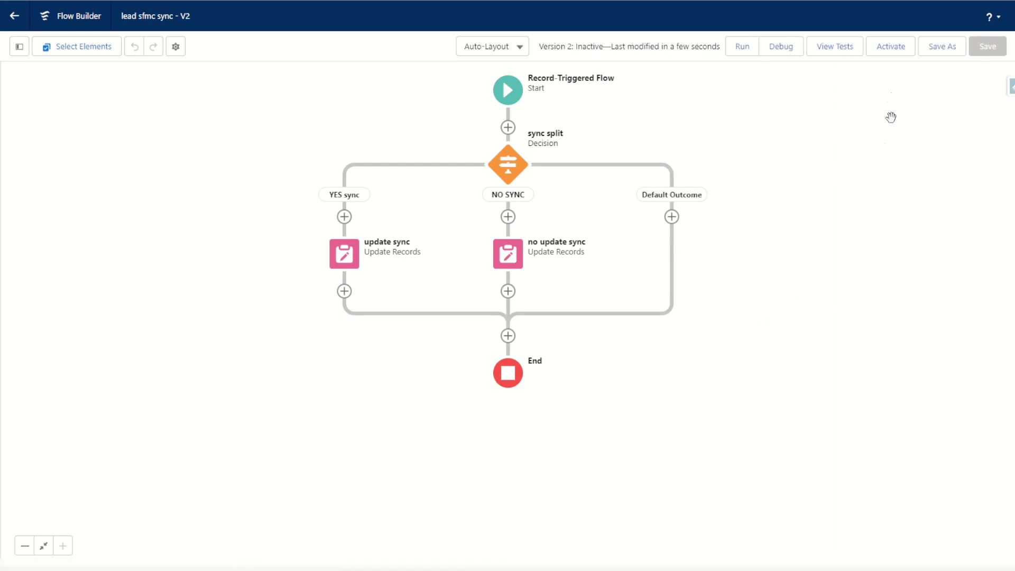
click(891, 48)
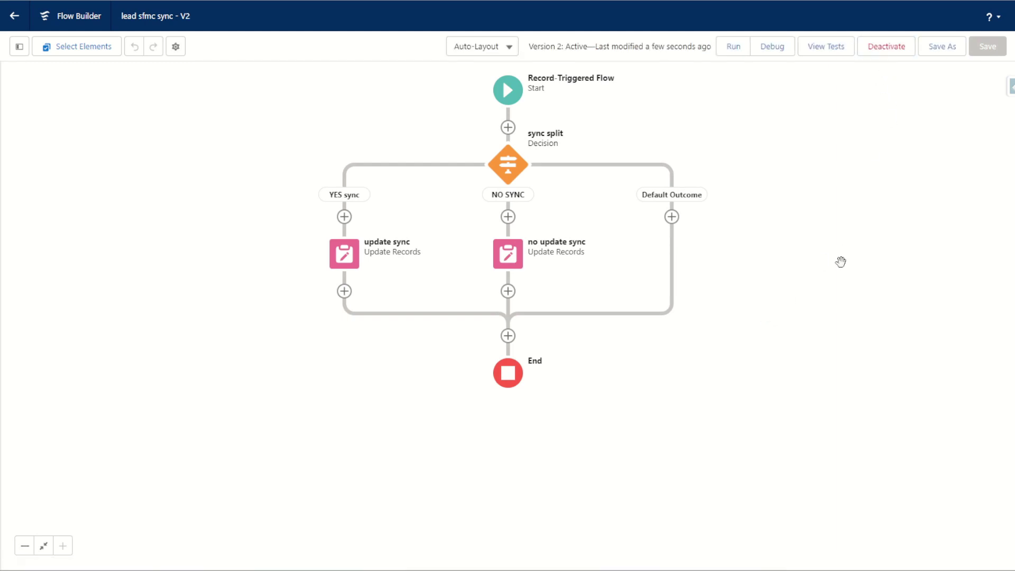
Step: Switch to the Test Record lead in Sales Console, change its company to "Tester 1", save, and check SFMC_SYNC
click(575, 2)
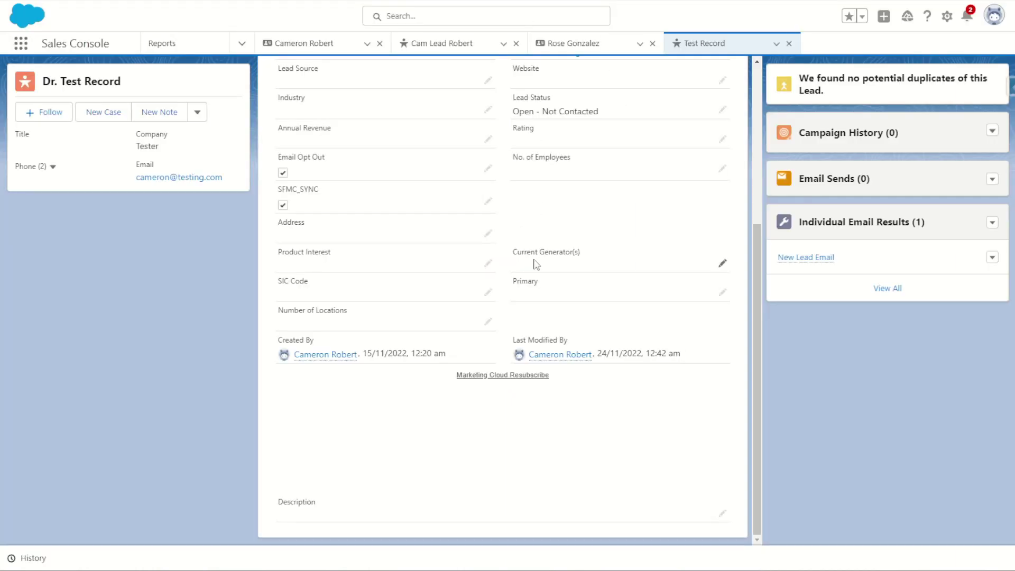
scroll(482, 392, up, 3)
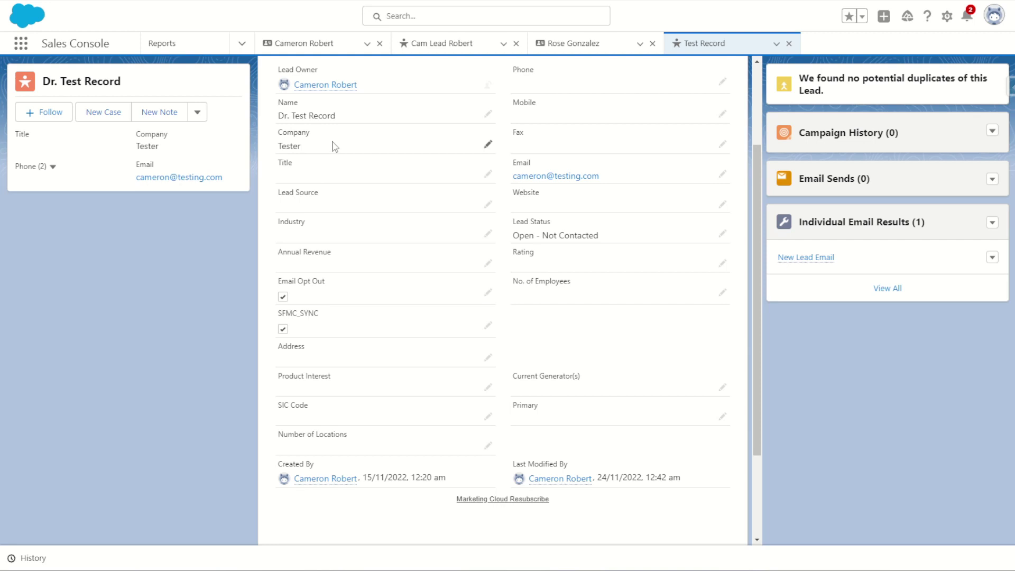
click(488, 144)
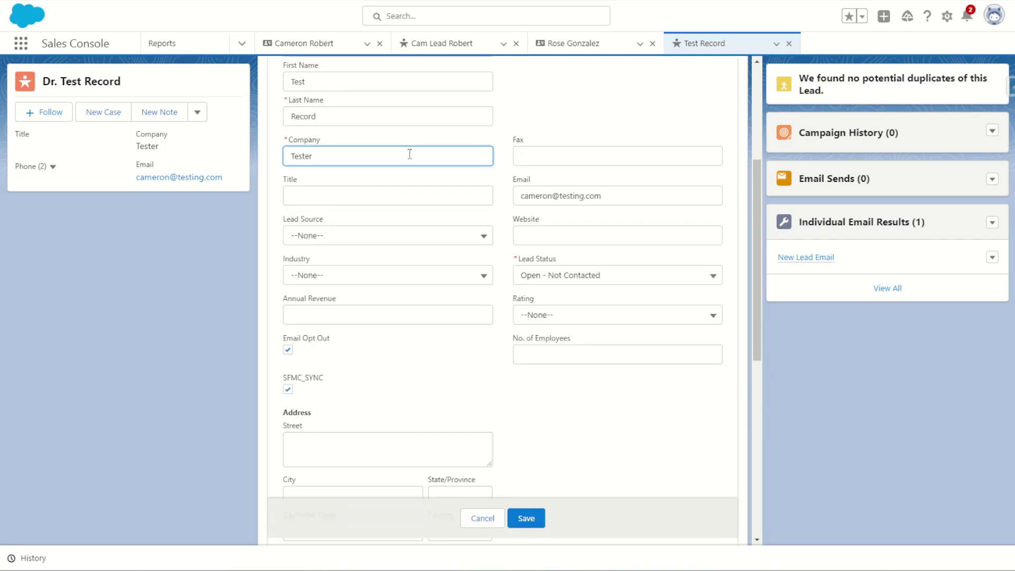
click(526, 519)
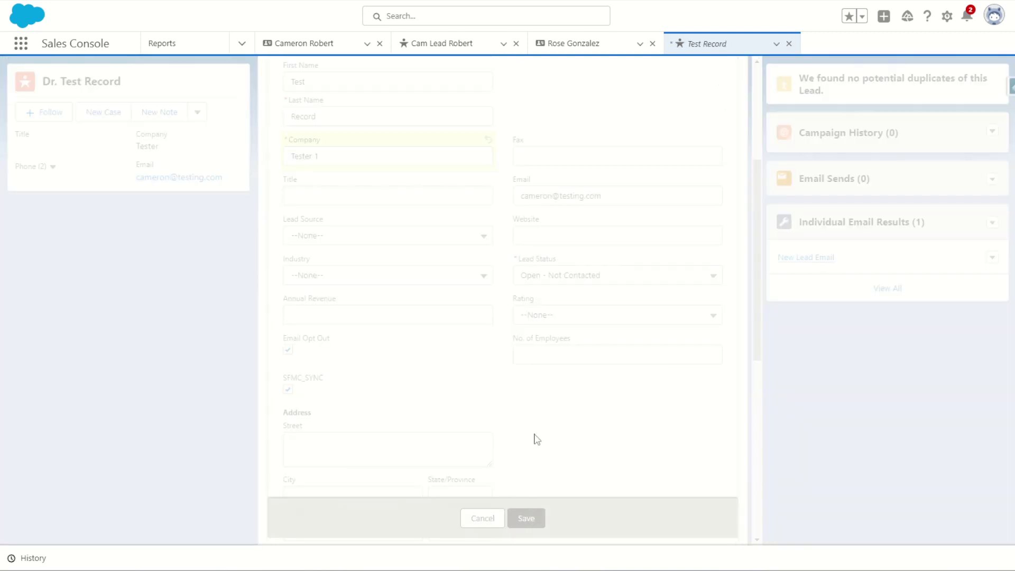
scroll(437, 417, down, 1)
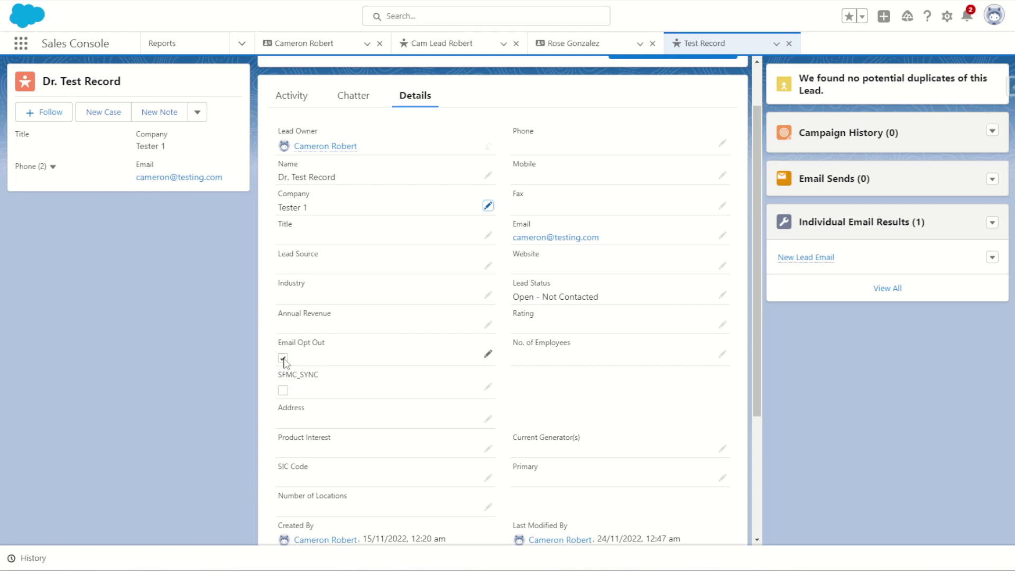
Step: Clear Email Opt Out on the test lead and save it to test the YES sync path
click(485, 355)
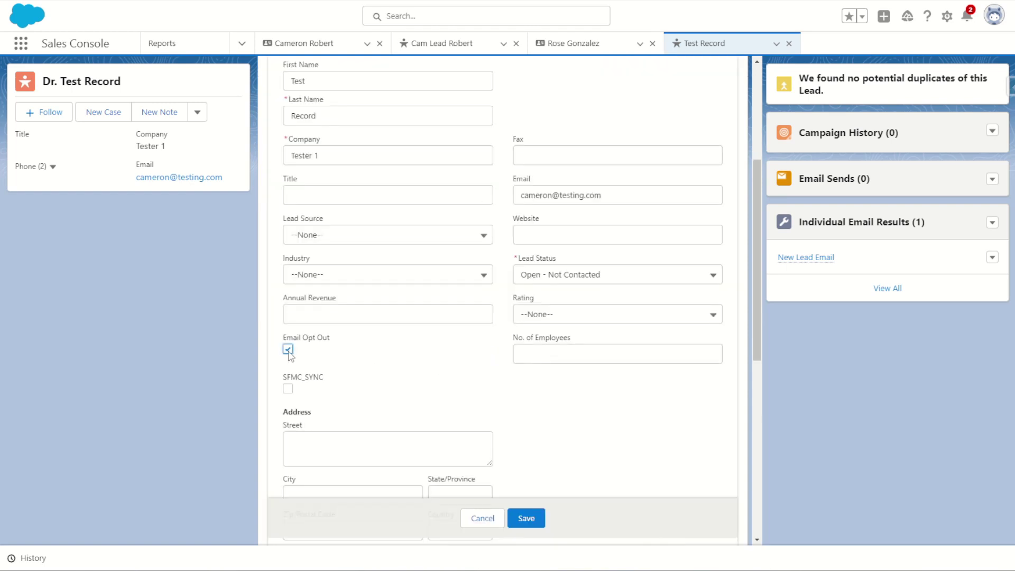
click(288, 349)
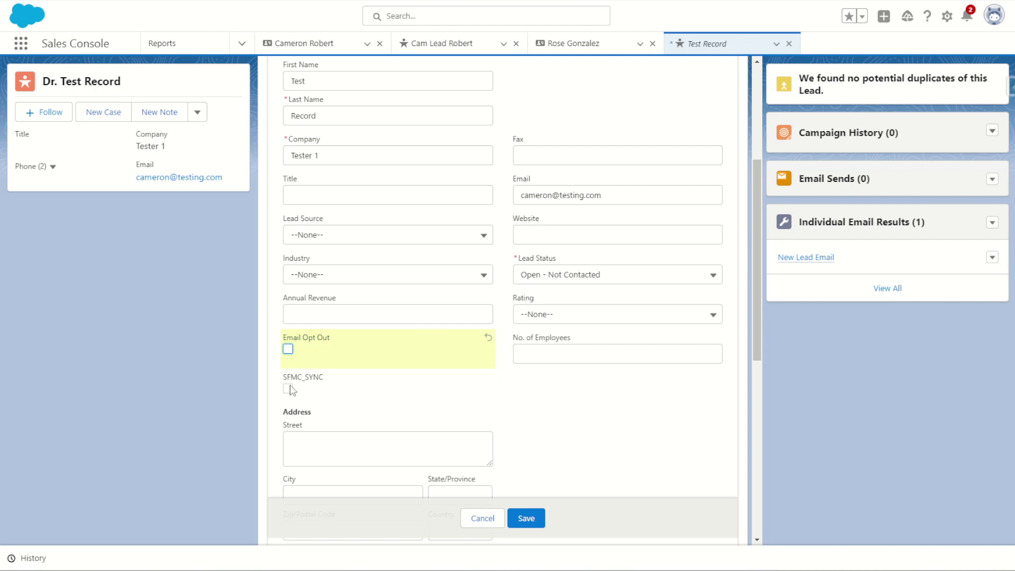
click(526, 513)
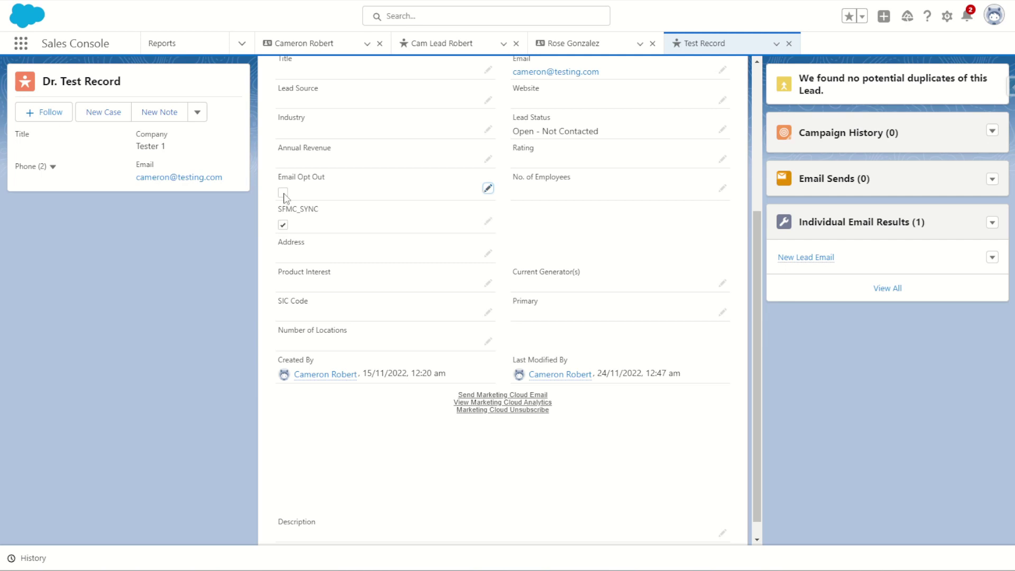
Step: Enable Email Opt Out on the test lead again and save the record
click(487, 189)
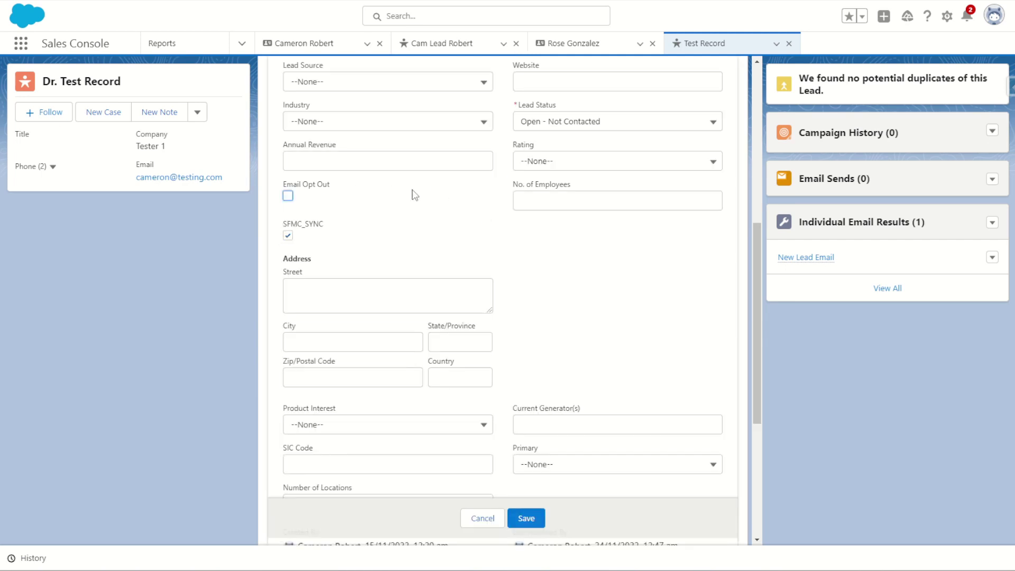
click(288, 196)
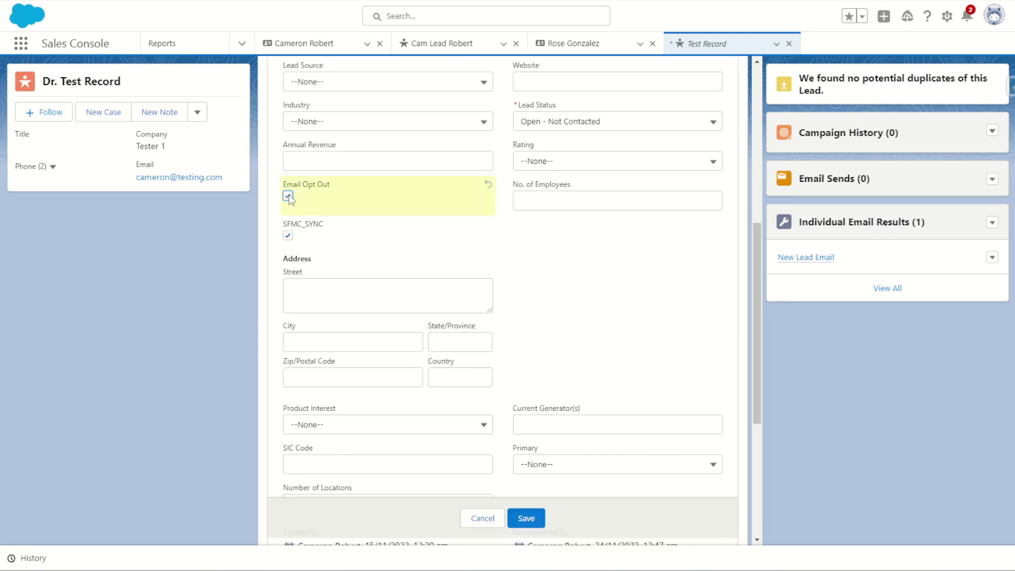
click(526, 518)
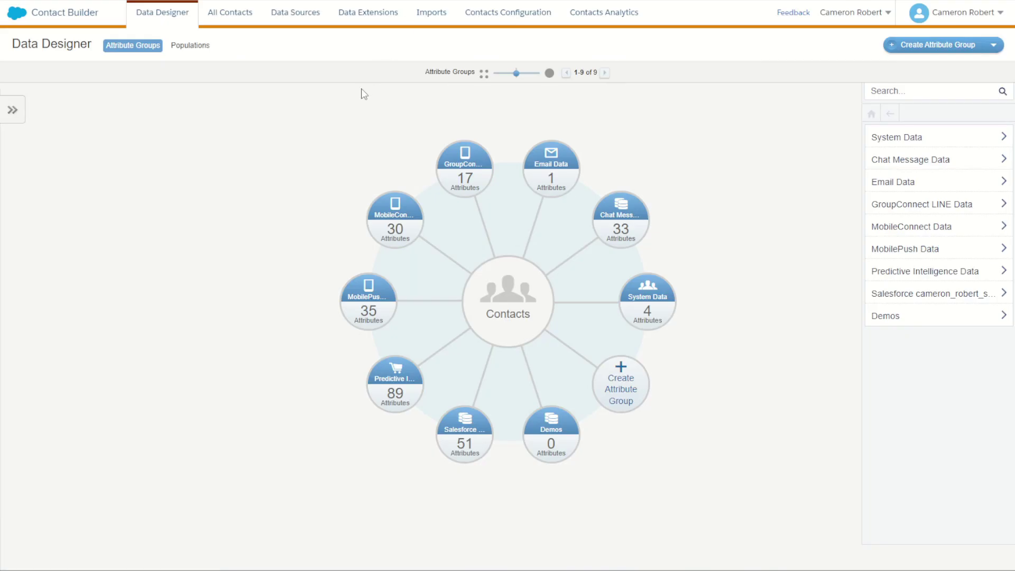
Step: In Marketing Cloud Contact Builder, open the Lead entity of the synchronized Salesforce data source to review its synchronization settings
click(299, 13)
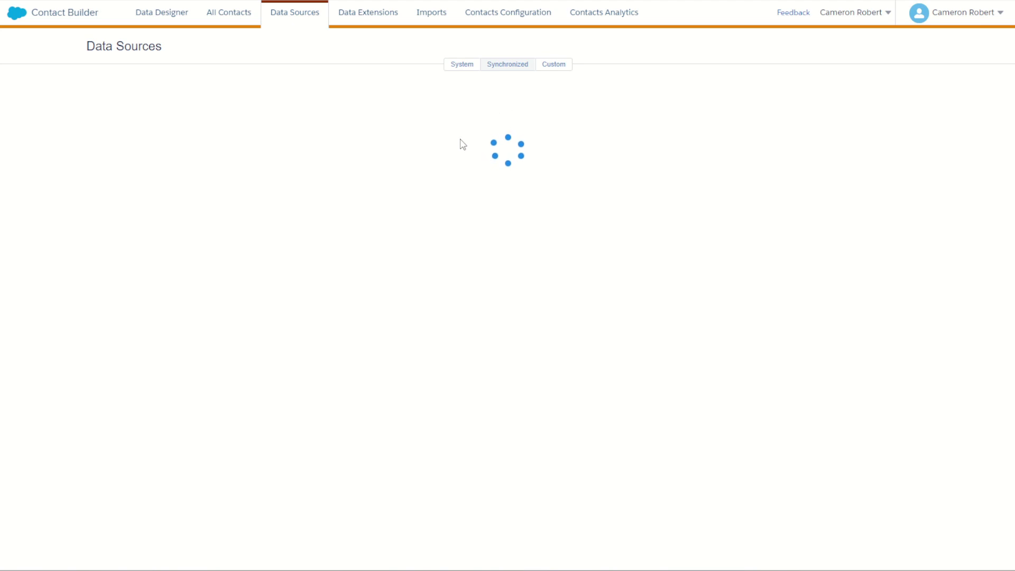
click(192, 158)
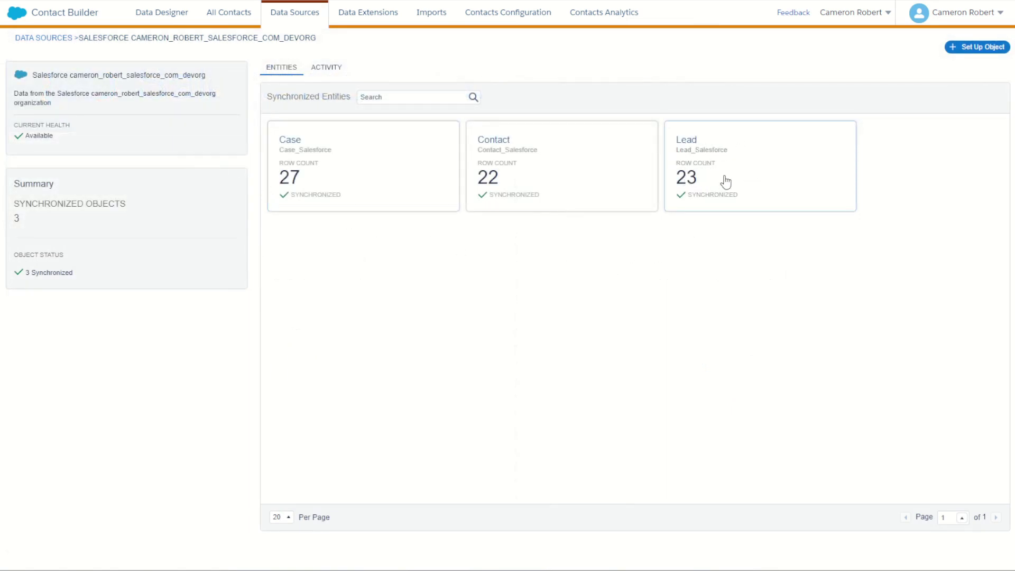
click(757, 173)
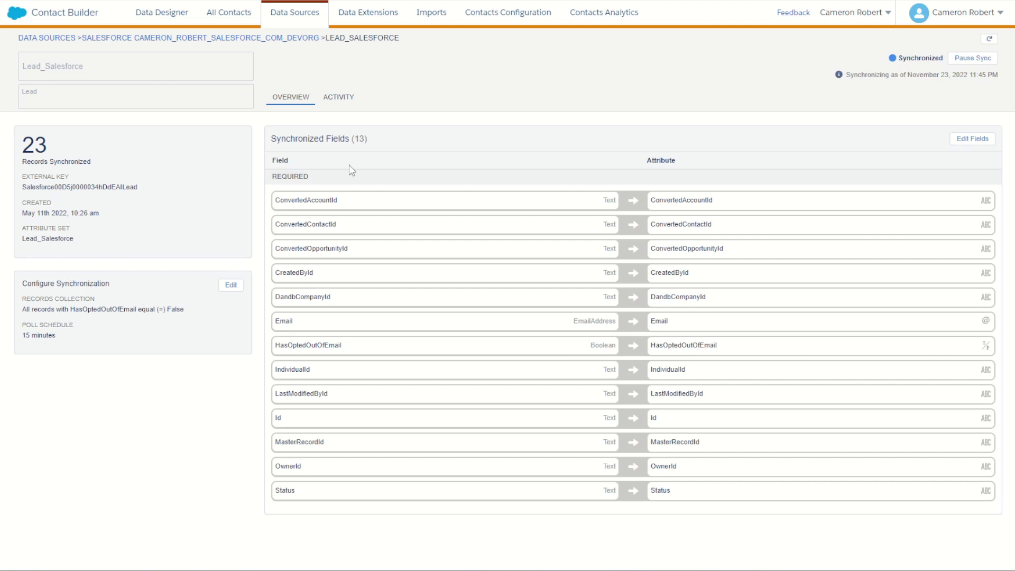
Step: Find the SFMC_SYNC__c field by searching for "sync", add it to the Lead entity's synchronized fields, save, and dismiss the notification
click(969, 140)
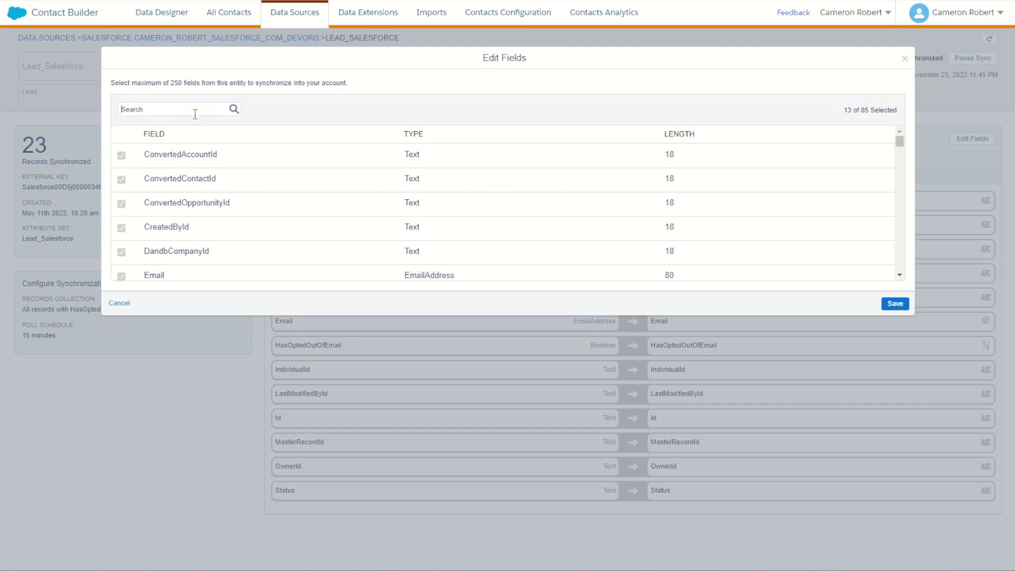
click(195, 114)
text(sync)
triple_click(225, 110)
text(sync)
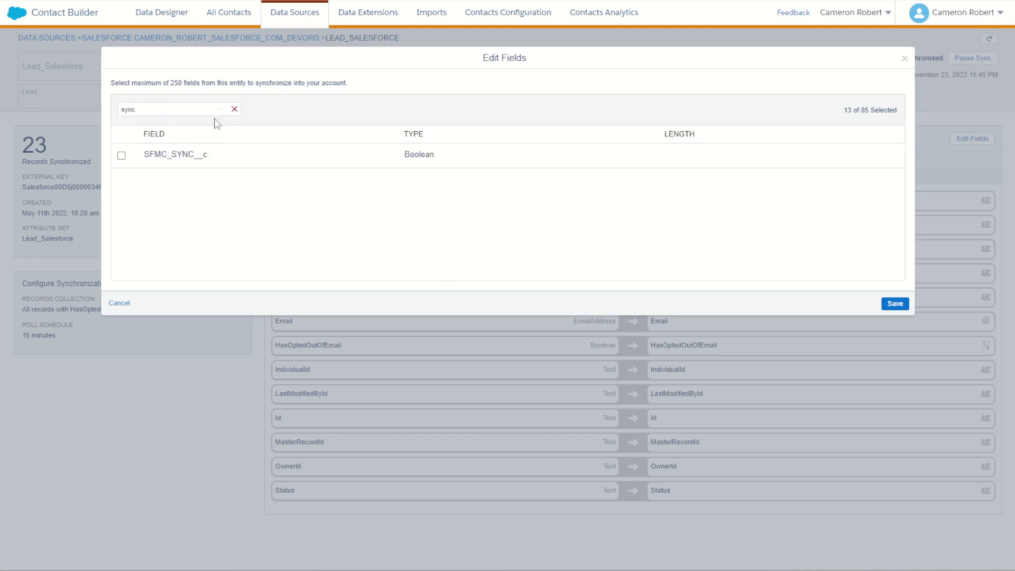
click(122, 156)
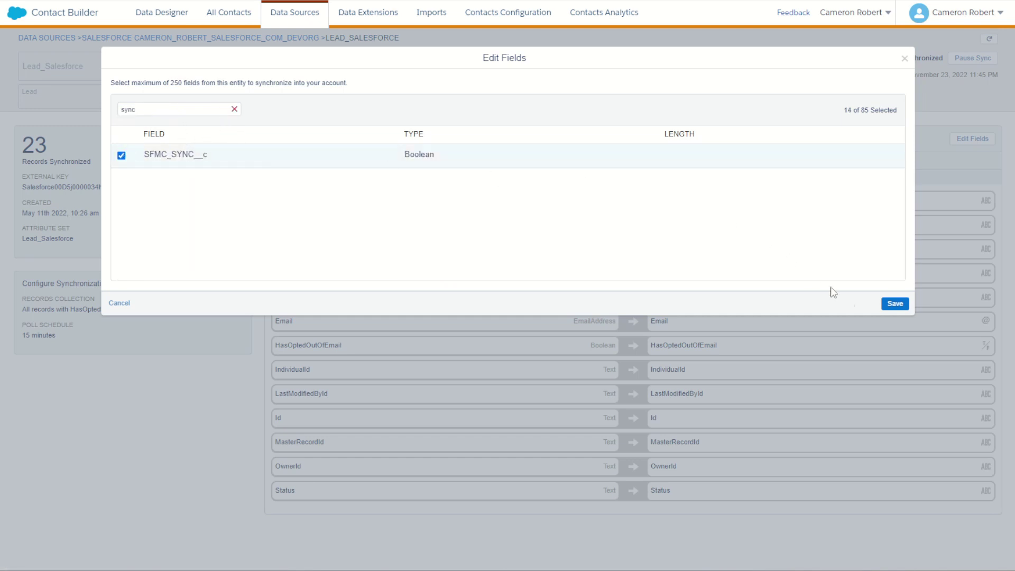
click(898, 306)
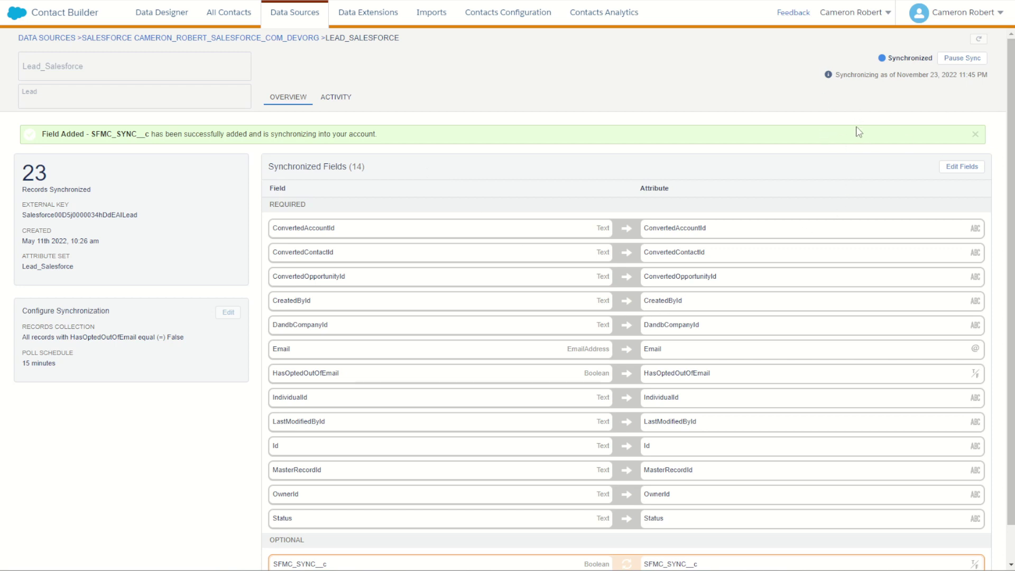
click(977, 136)
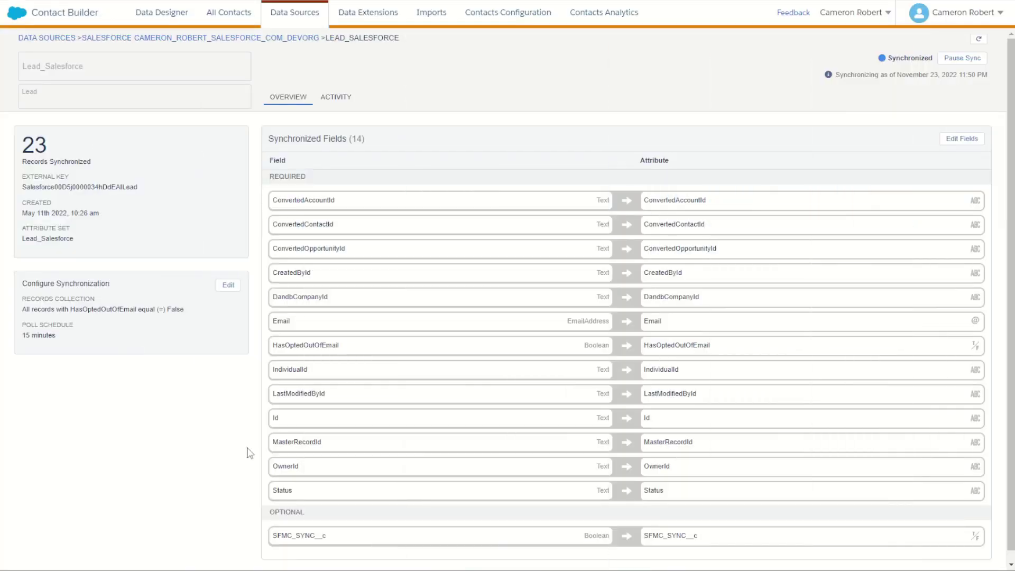
triple_click(618, 535)
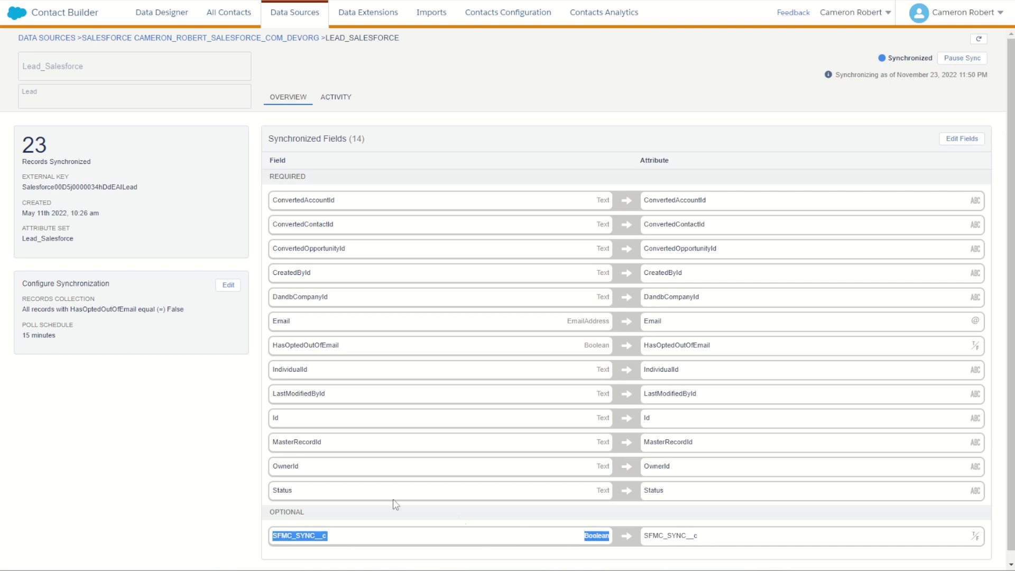
click(178, 438)
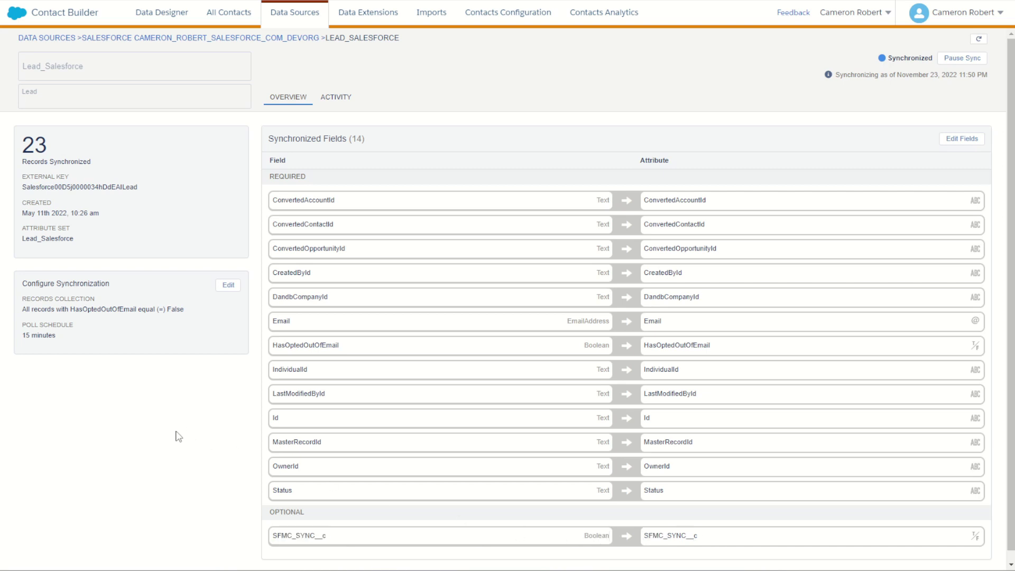
Step: Configure the Lead synchronization to collect all records with SFMC_SYNC__c equal to True and save the settings
click(228, 286)
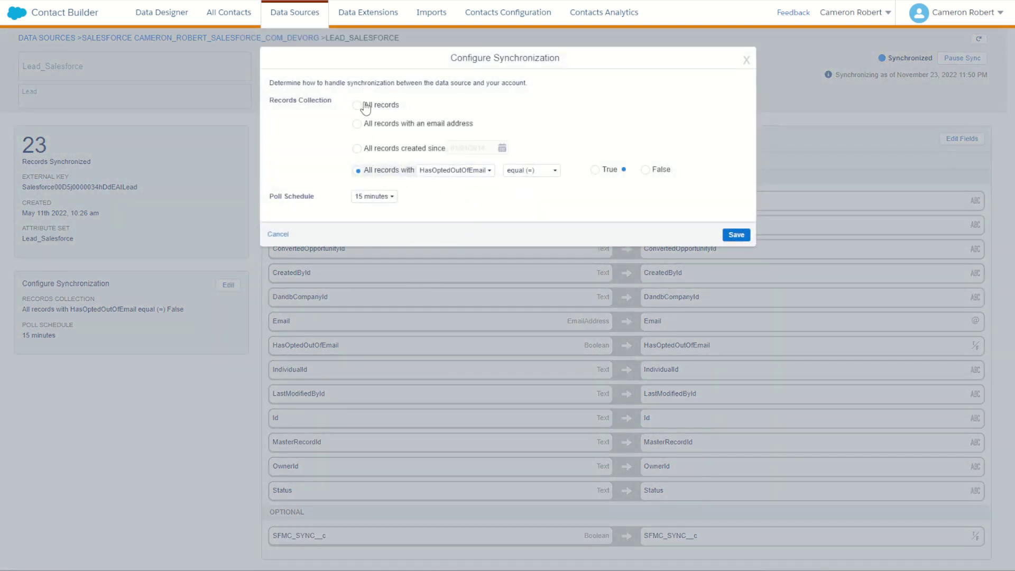
click(443, 171)
click(452, 197)
click(737, 234)
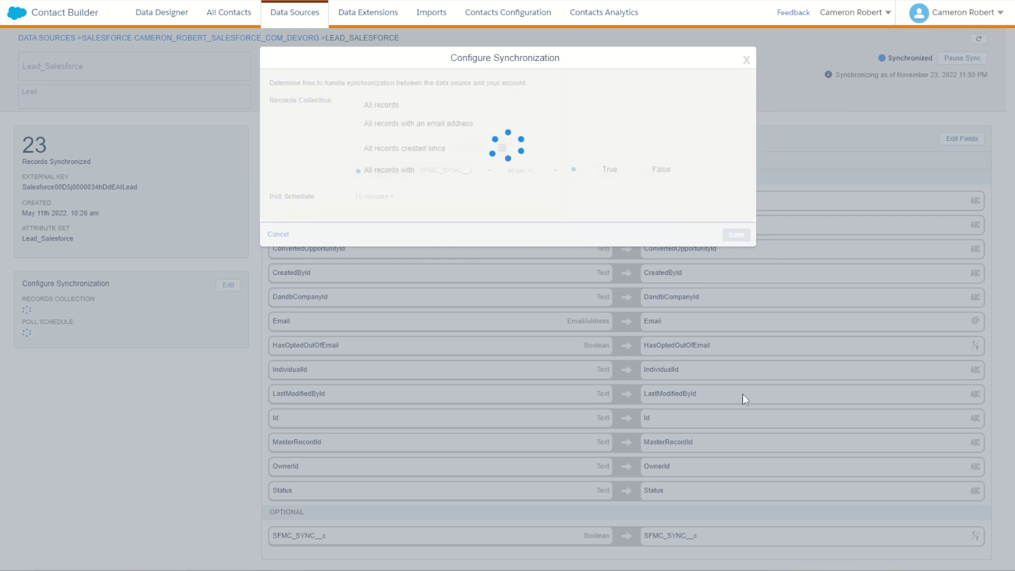